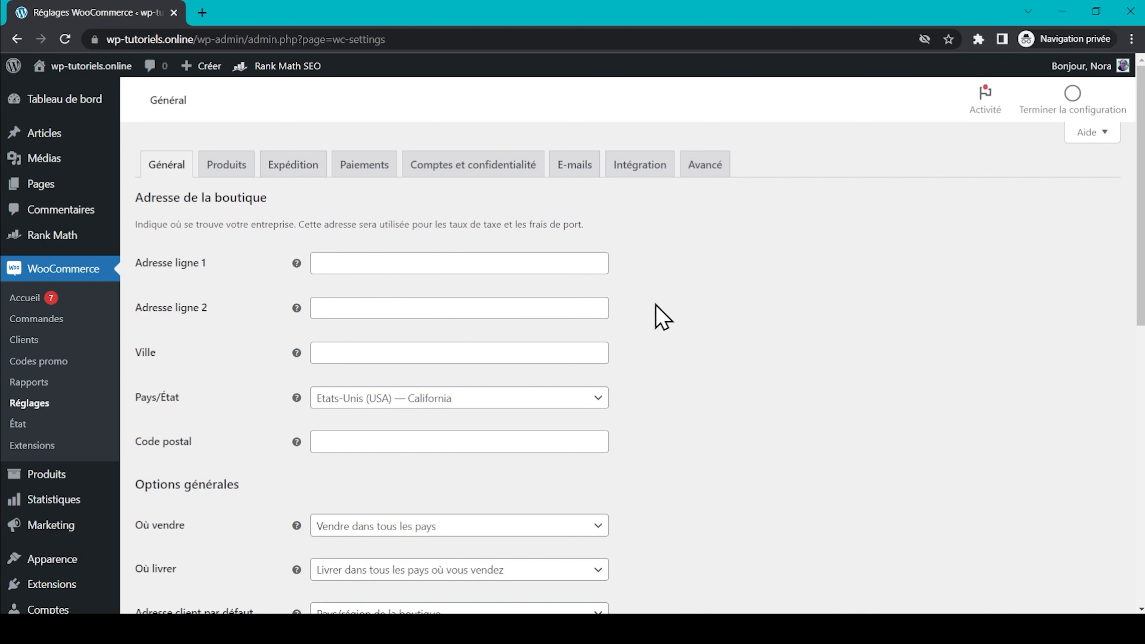
Try the "Où vendre" options for selling everywhere except chosen countries and for selling only in certain countries
scroll(661, 318, down, 7)
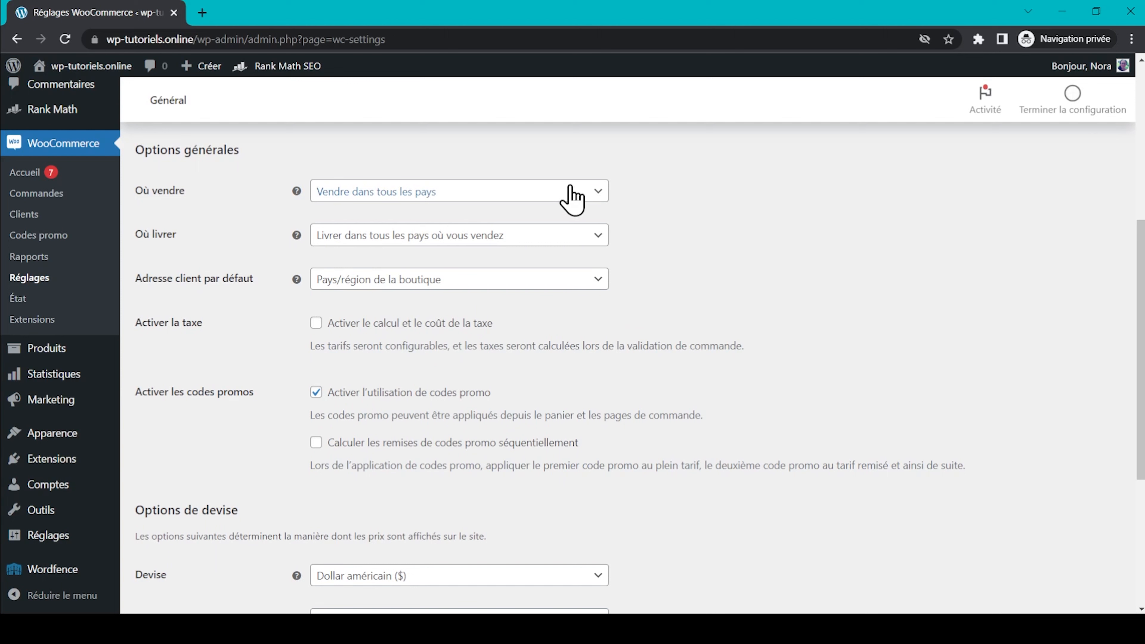
click(495, 194)
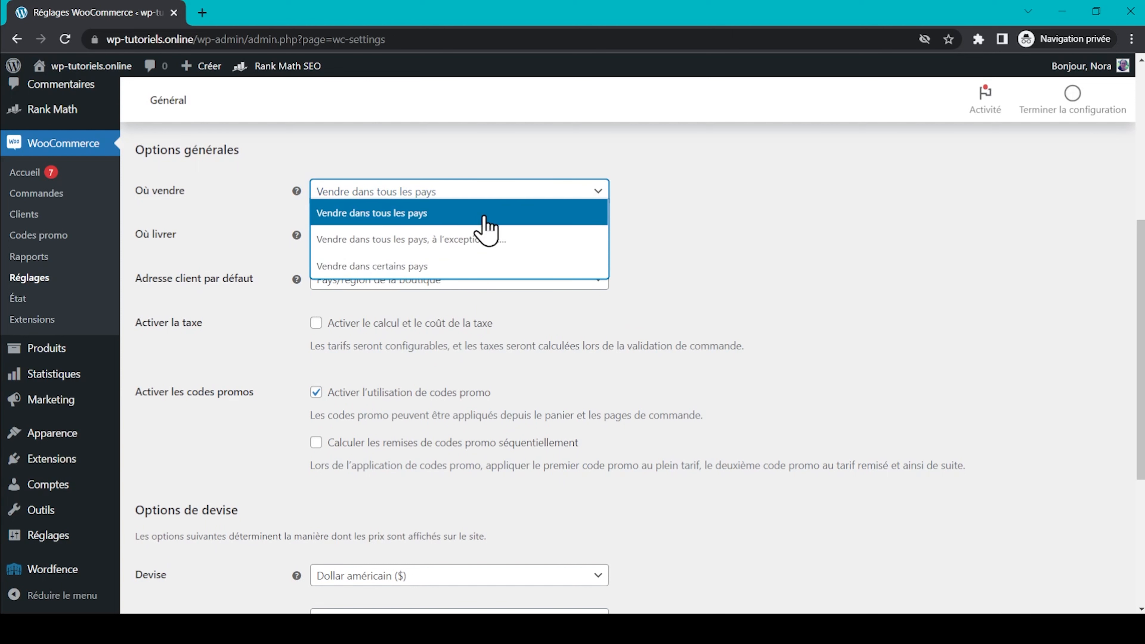
click(400, 239)
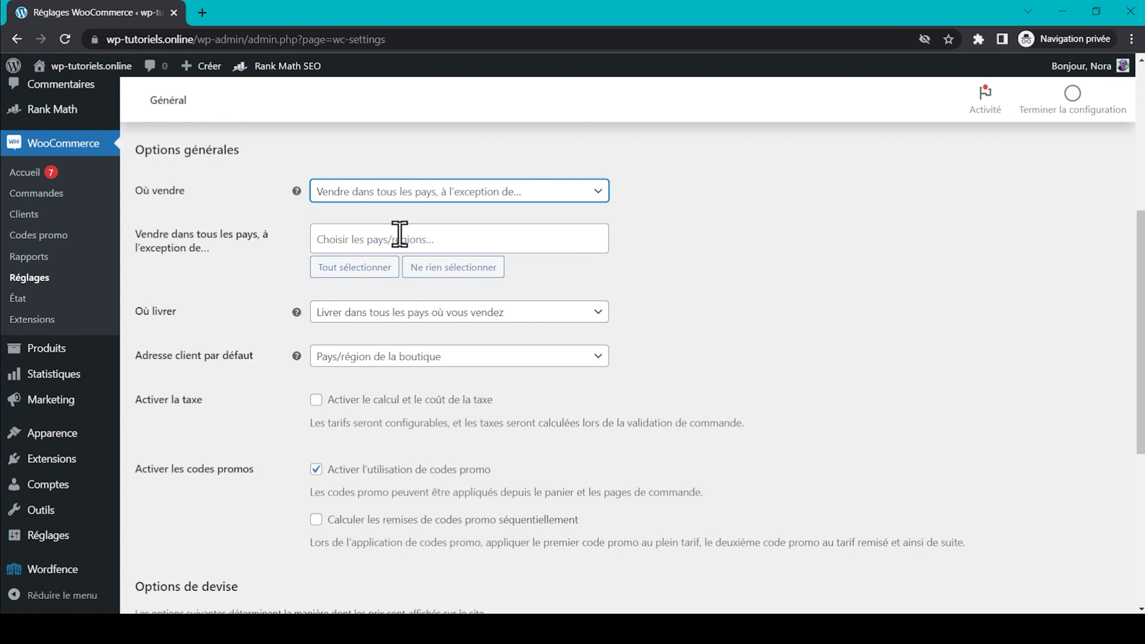
click(367, 241)
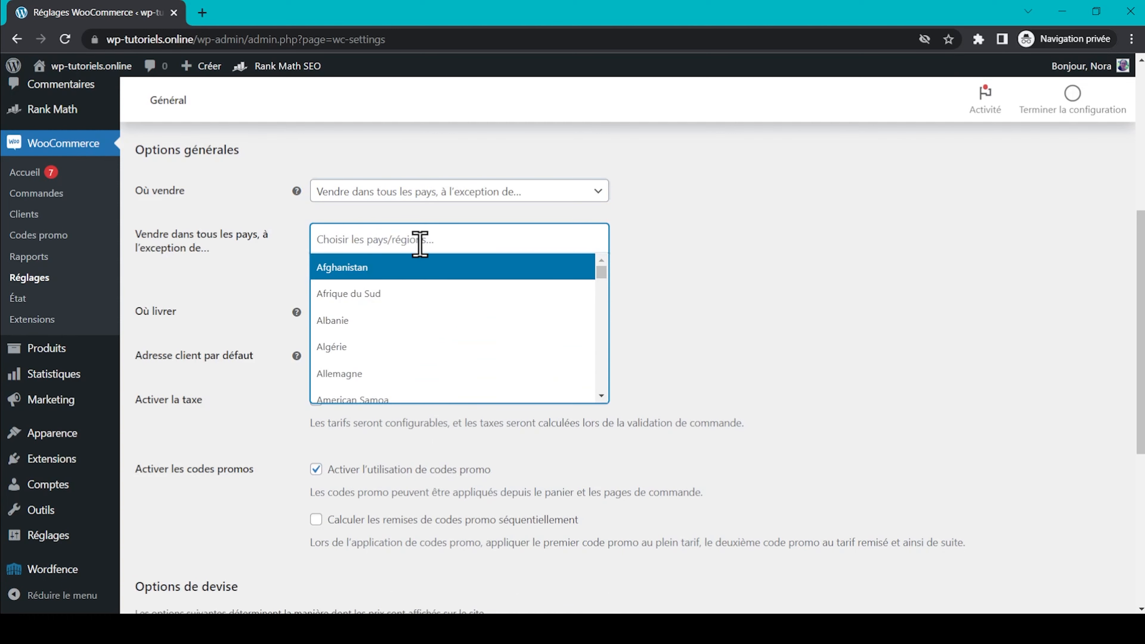
click(452, 192)
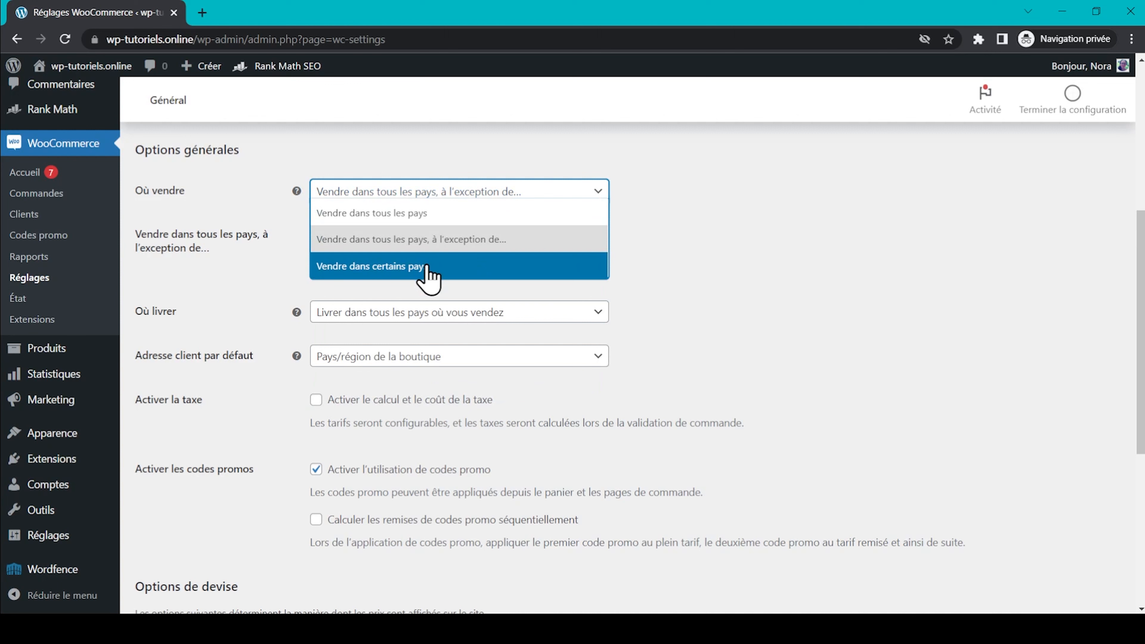
click(427, 269)
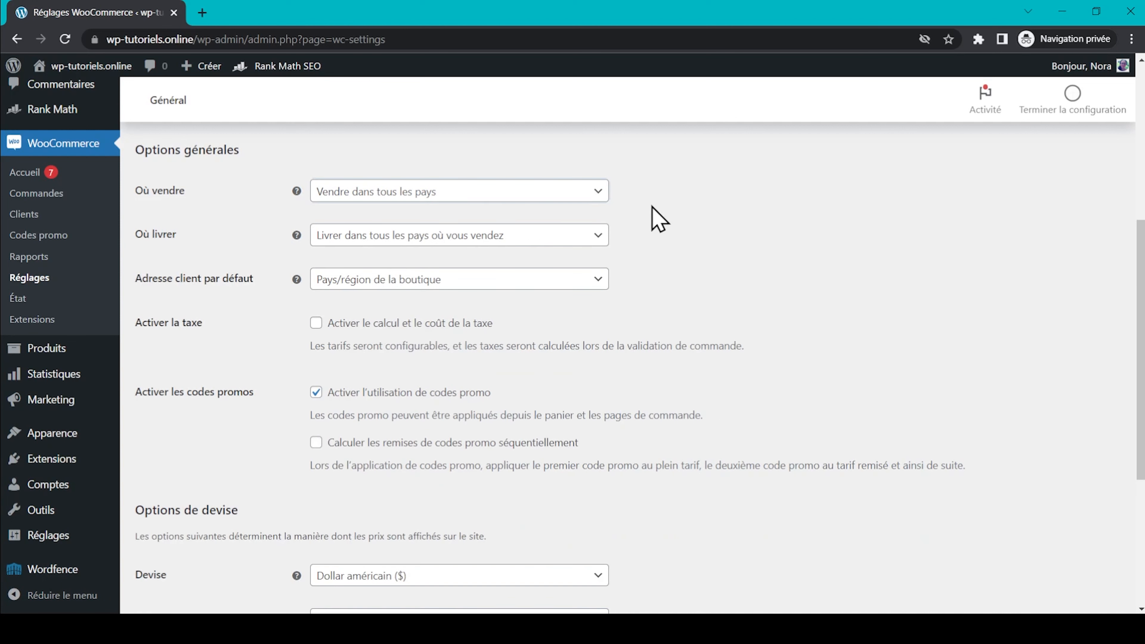
Review the available options for the delivery locations and the default customer address
click(515, 235)
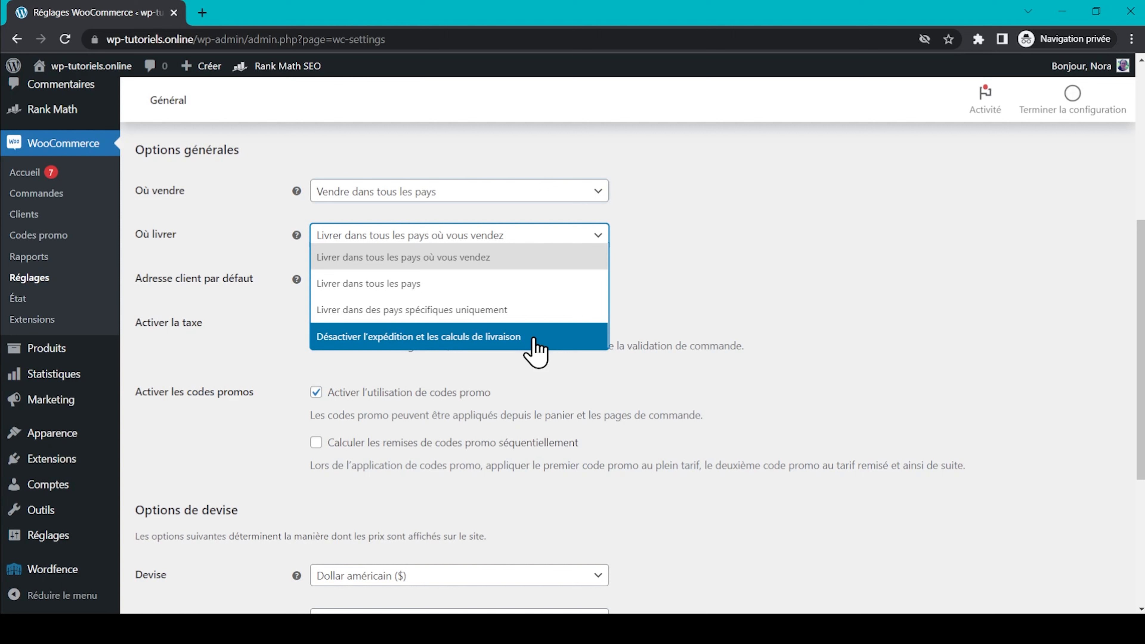
click(688, 286)
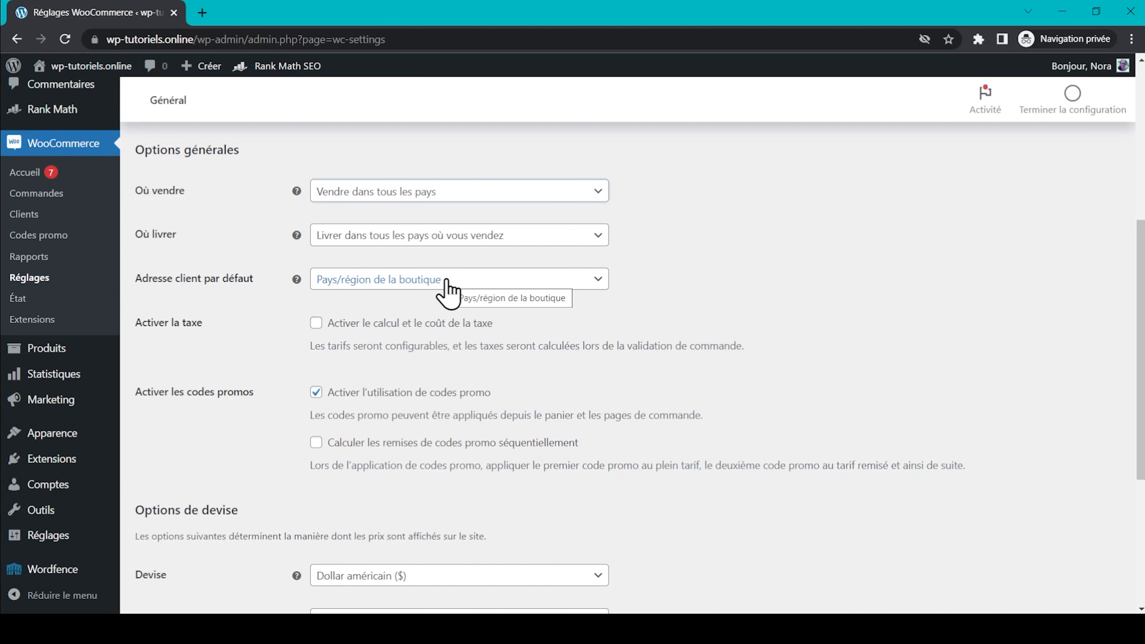
click(447, 289)
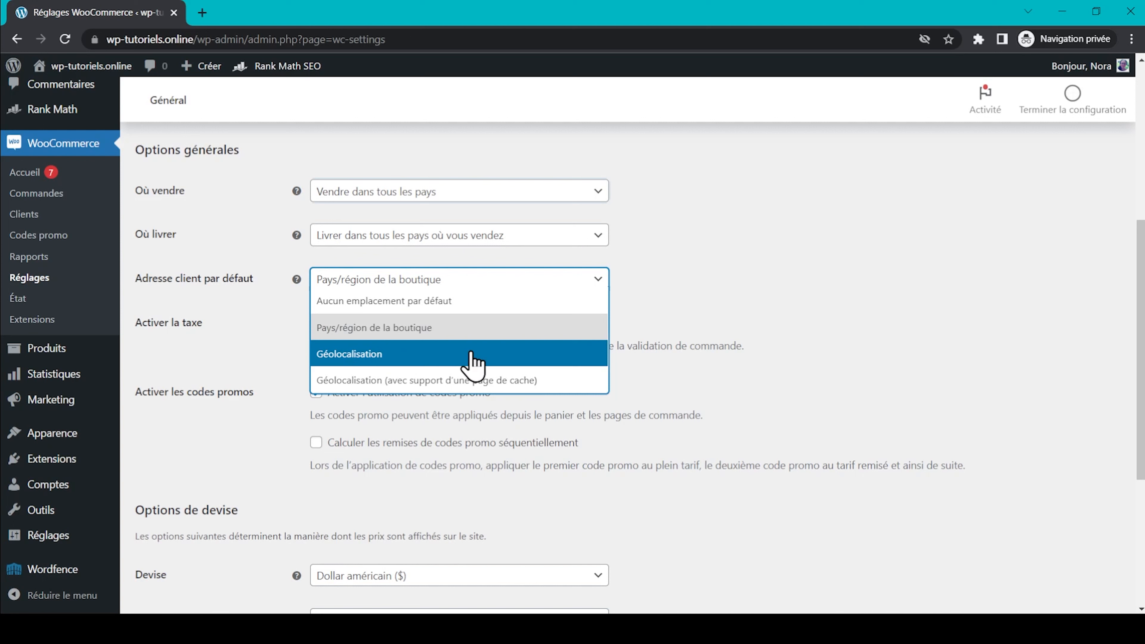
click(266, 327)
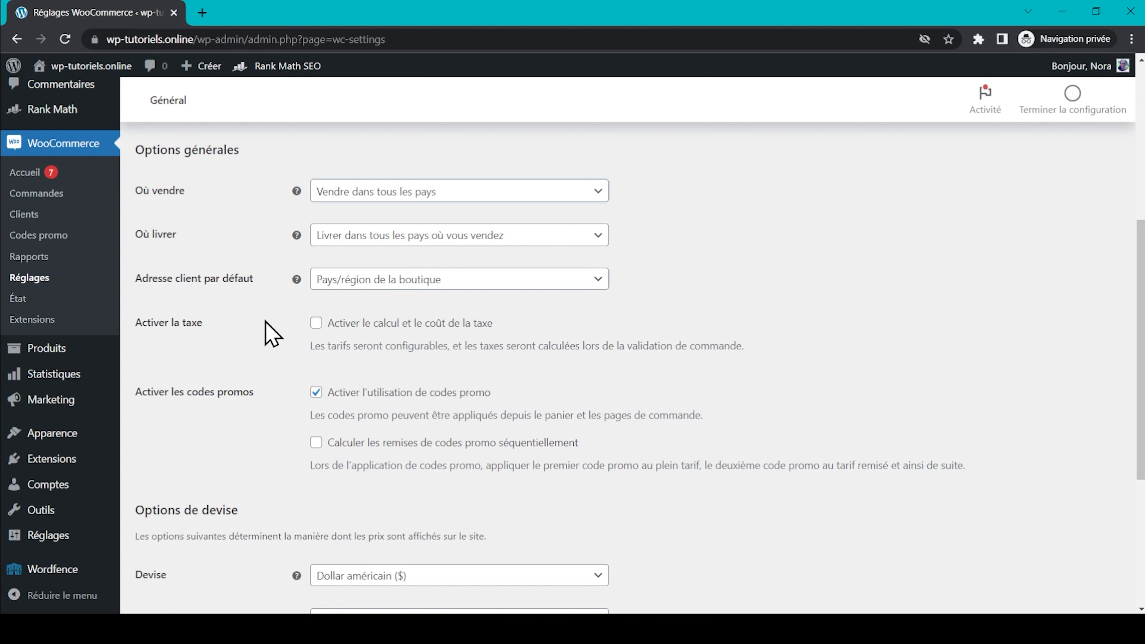
Enable tax calculation and the use of coupon codes in the general options
click(316, 323)
click(521, 392)
click(315, 397)
click(315, 392)
click(315, 392)
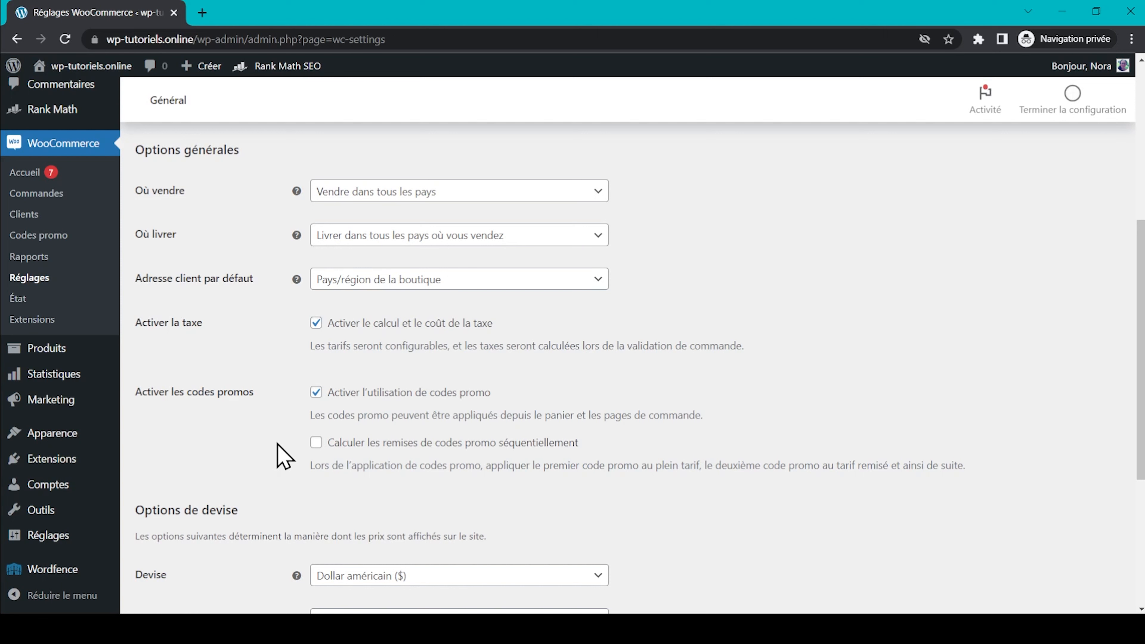
Set the store currency to Euro (€) and the currency position to "Droite"
scroll(283, 455, down, 5)
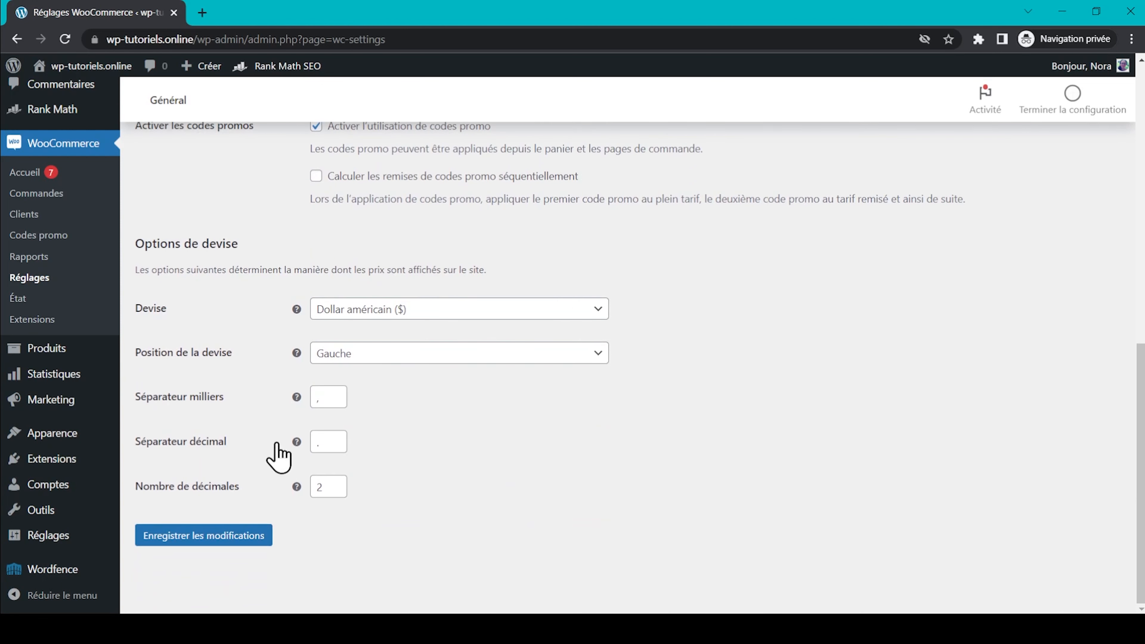
click(402, 309)
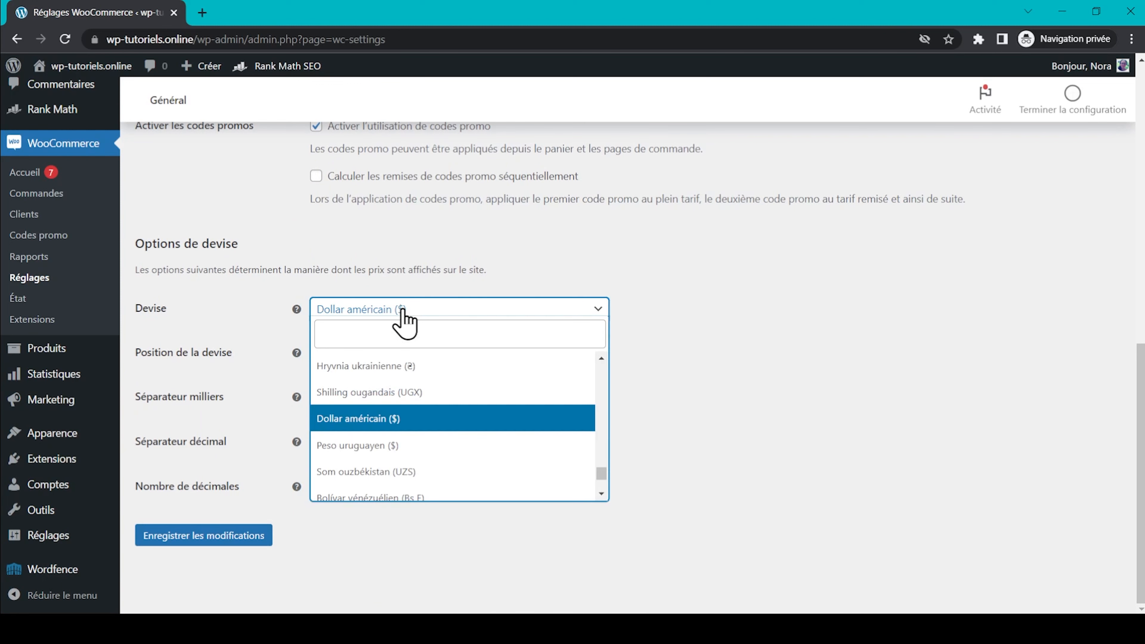
text(eur)
click(380, 364)
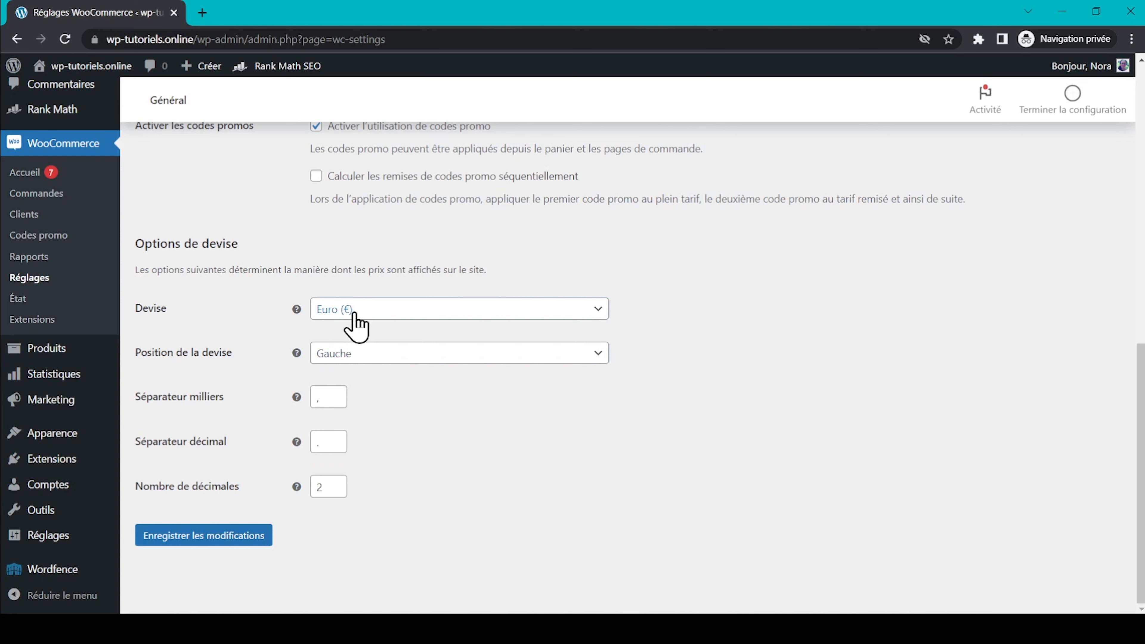
click(397, 354)
click(386, 399)
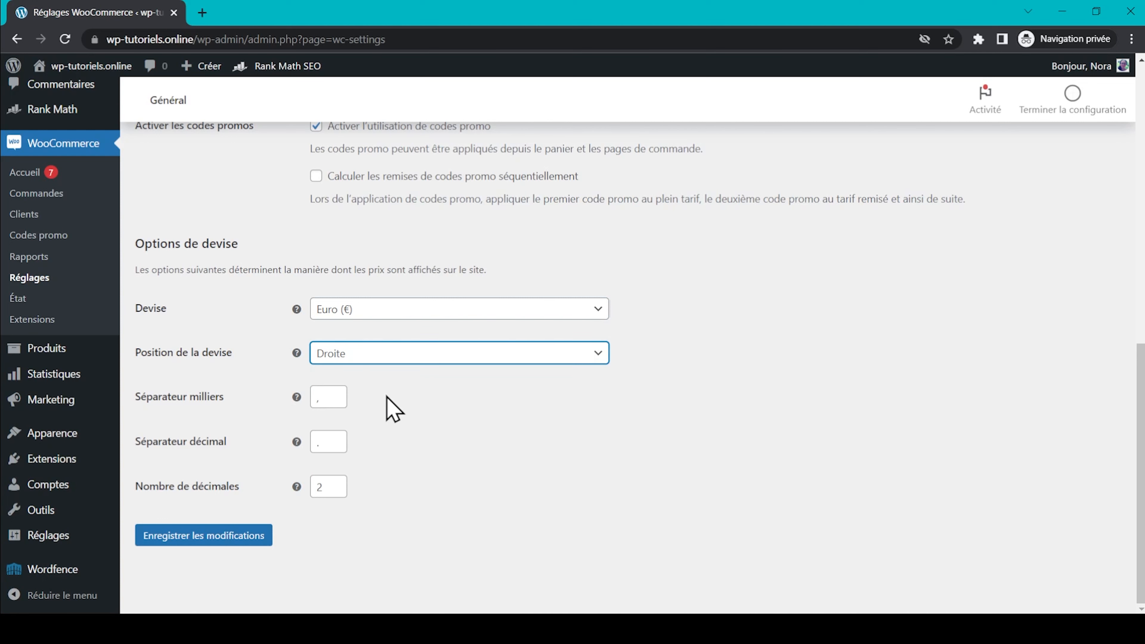
Format prices with a period for thousands, a comma for decimals and fewer decimal places, and save the general settings
click(332, 398)
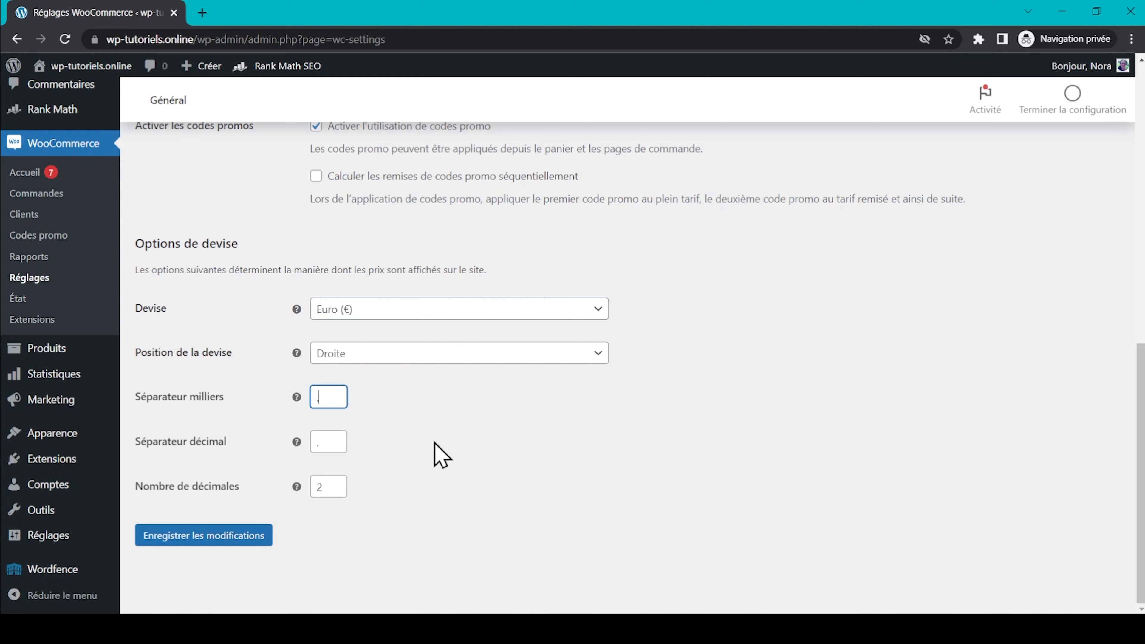
click(332, 443)
key(BackSpace)
text(,)
click(411, 501)
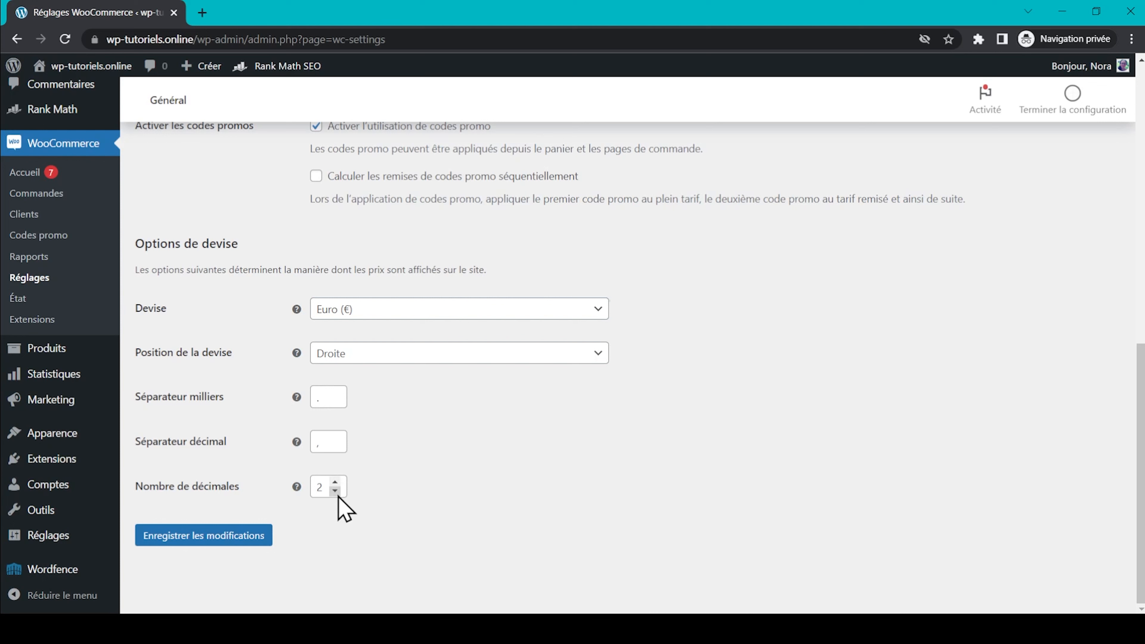
double_click(336, 492)
click(194, 536)
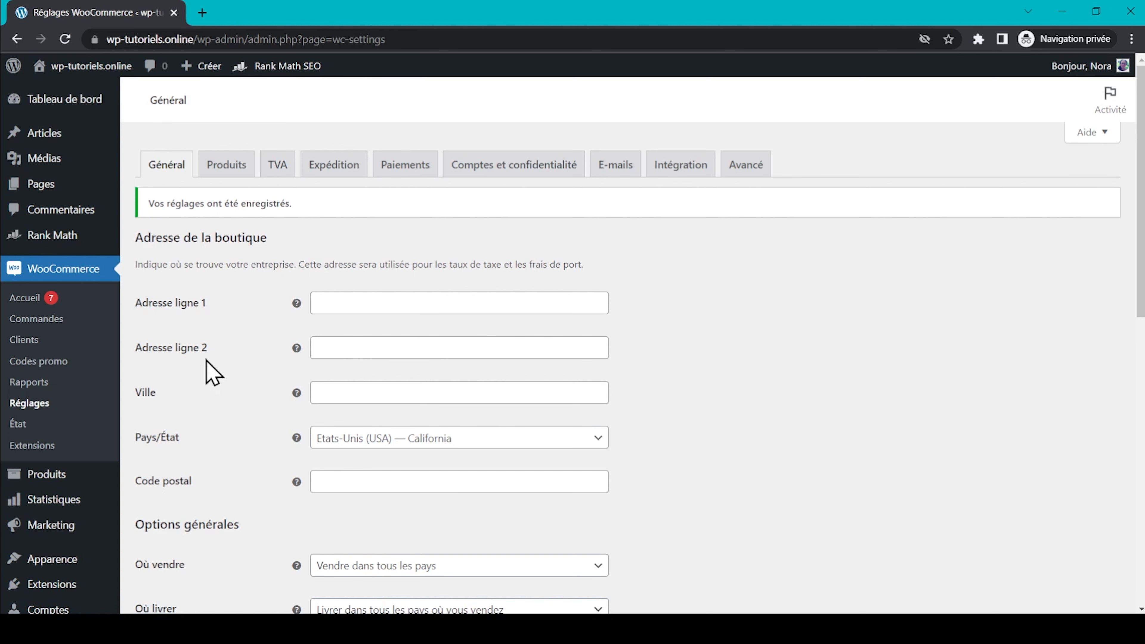
Open the product settings and review the available weight and dimension units
click(224, 167)
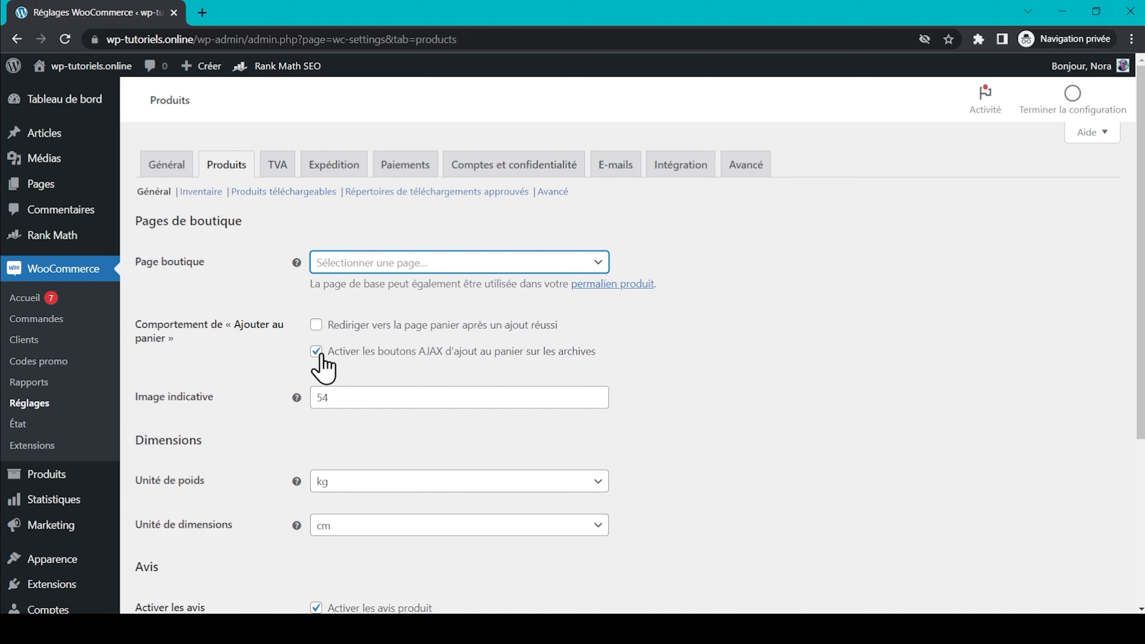
click(394, 362)
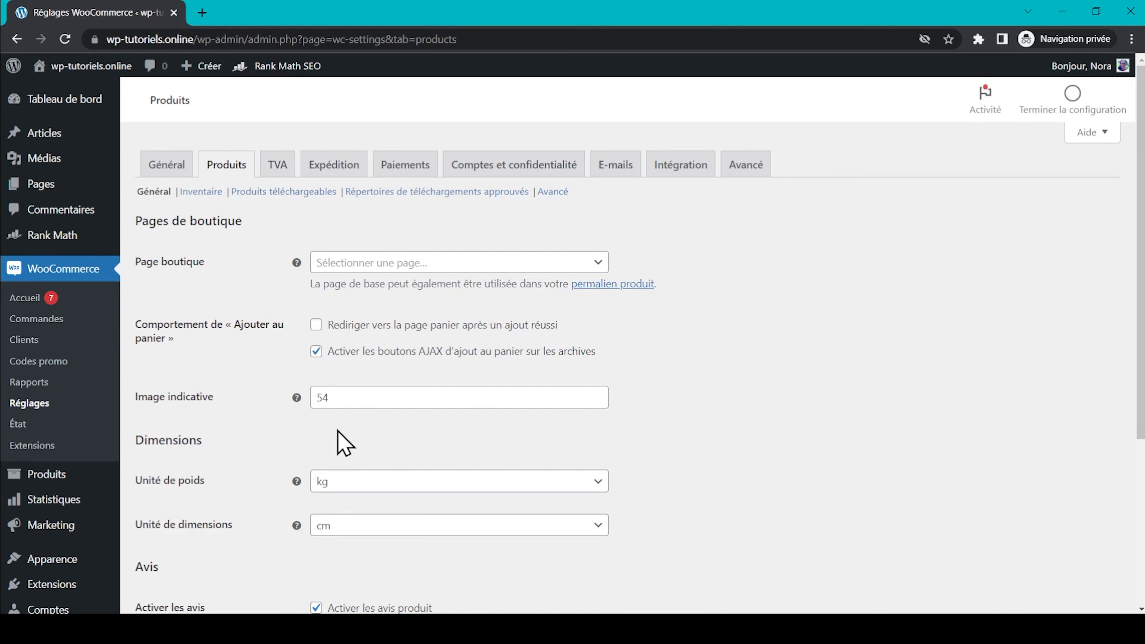
scroll(338, 432, down, 5)
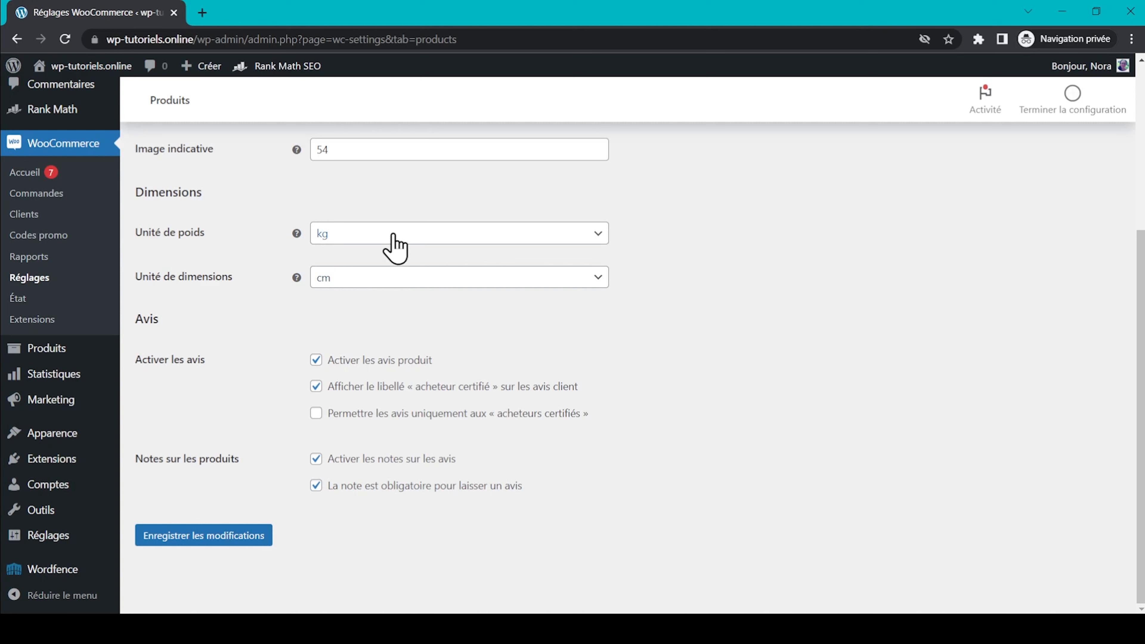
click(395, 248)
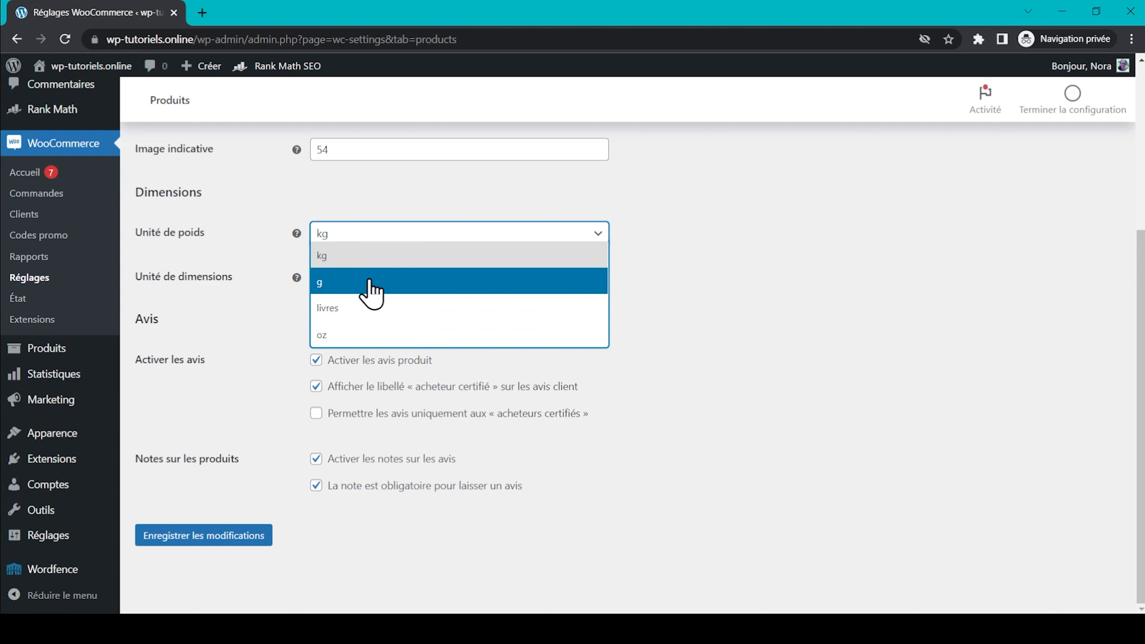
click(267, 328)
click(353, 280)
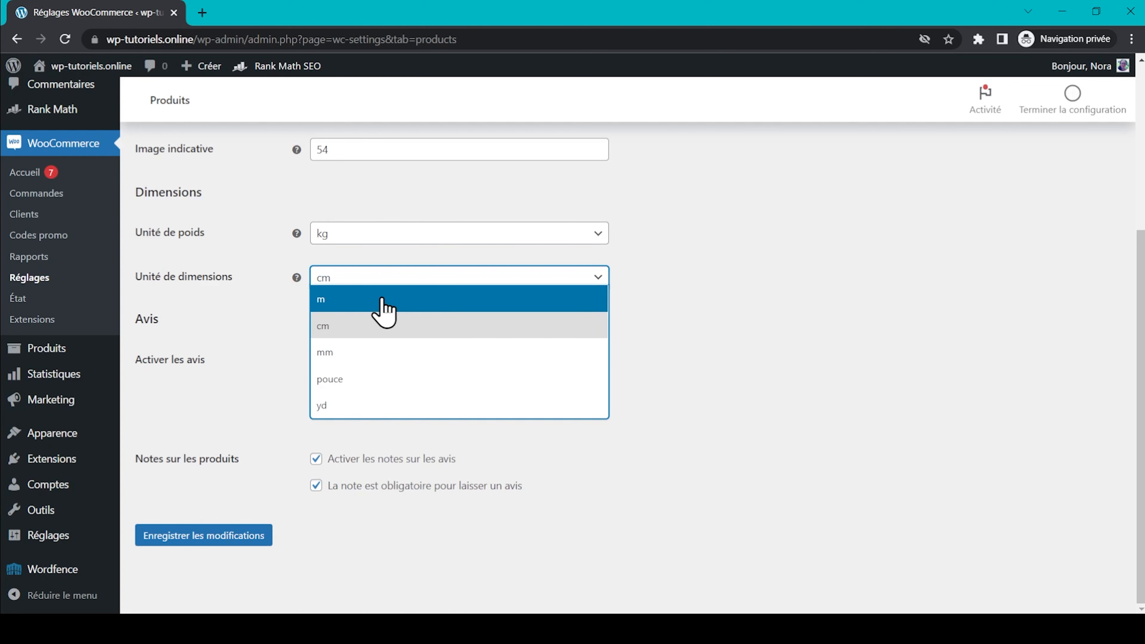
click(275, 266)
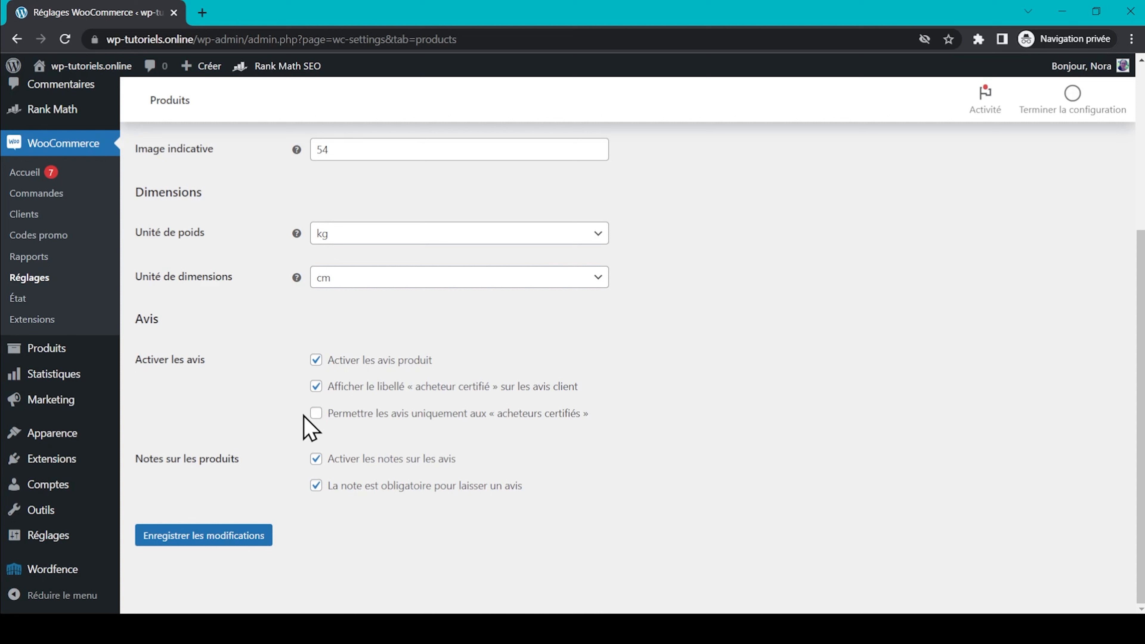
Allow product reviews only from "acheteurs certifiés" and save the product settings
click(316, 414)
click(186, 535)
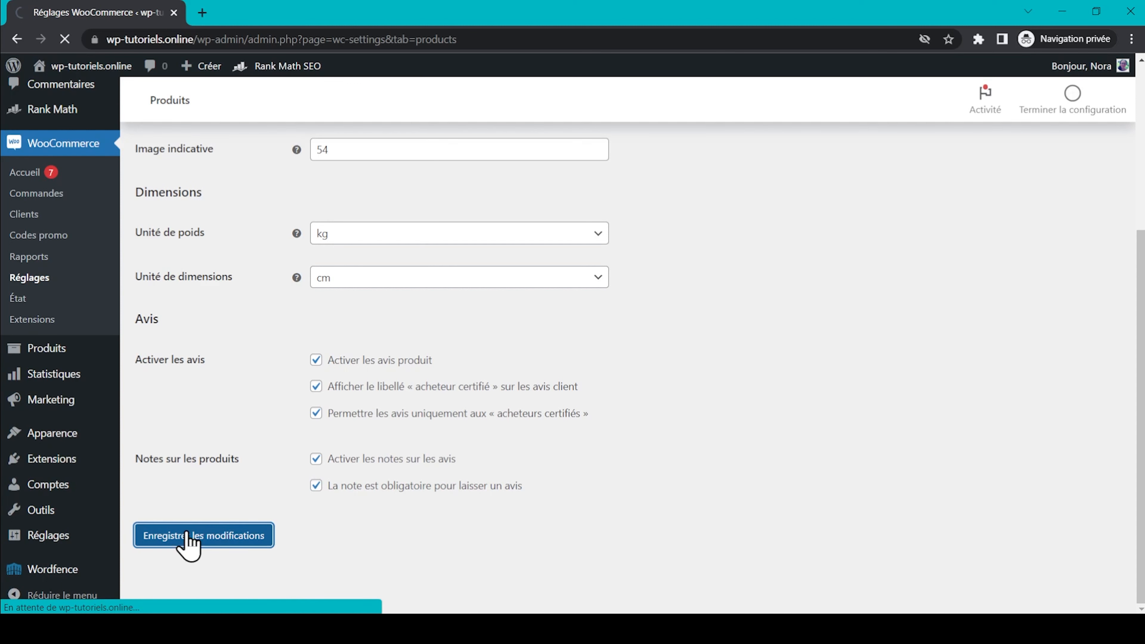
Open the product inventory settings and try adding a comma after the notification recipient's e-mail
click(201, 192)
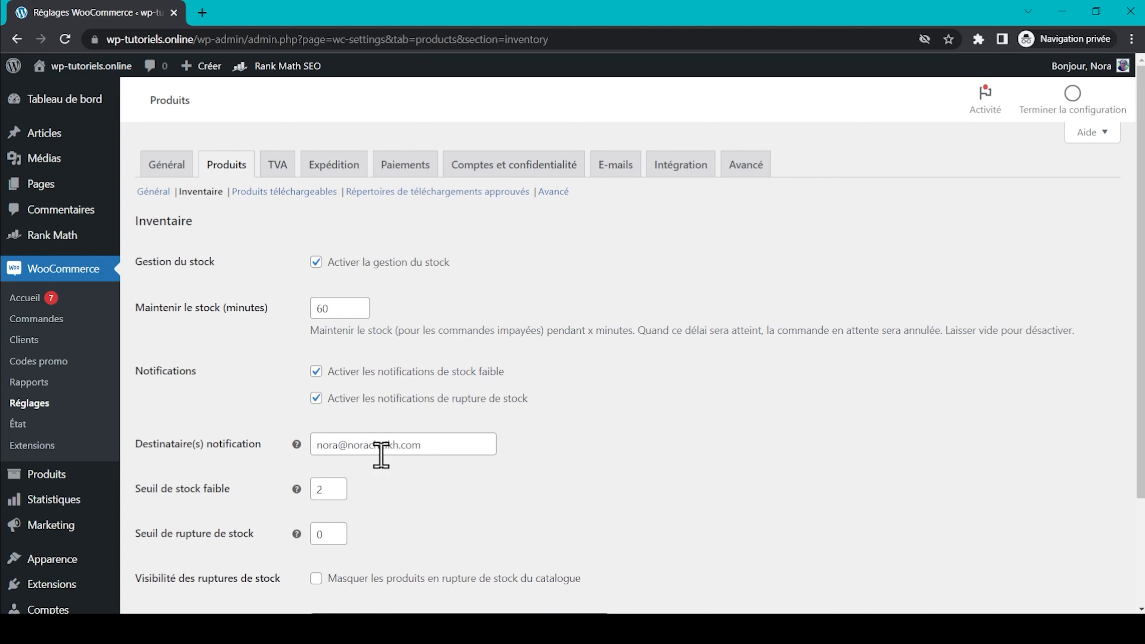
click(443, 448)
text(,)
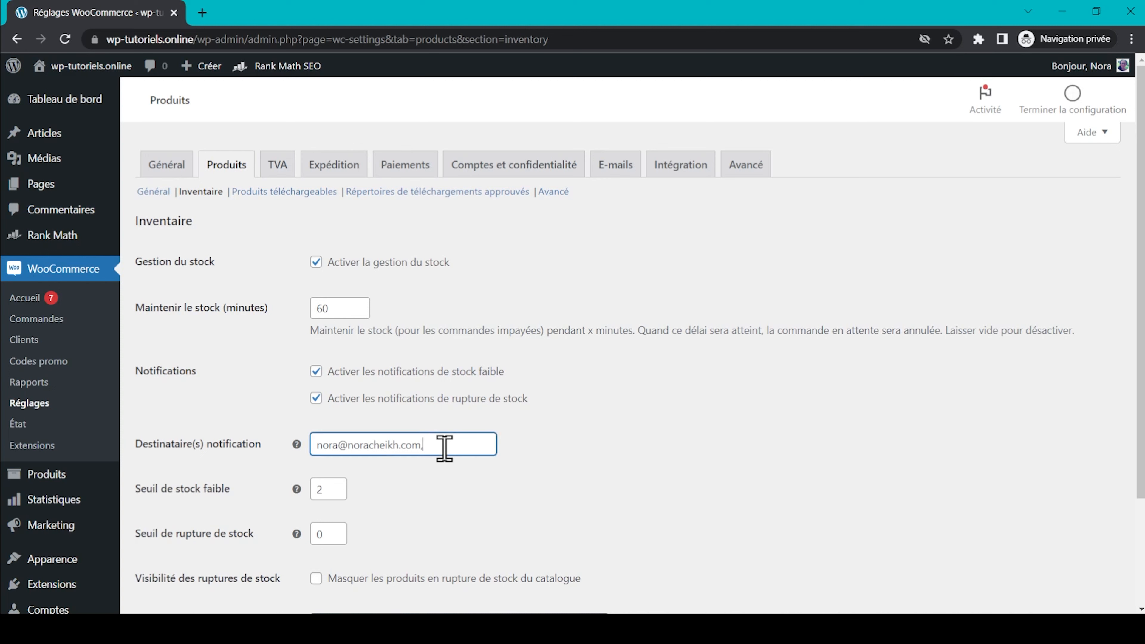
key(BackSpace)
click(587, 482)
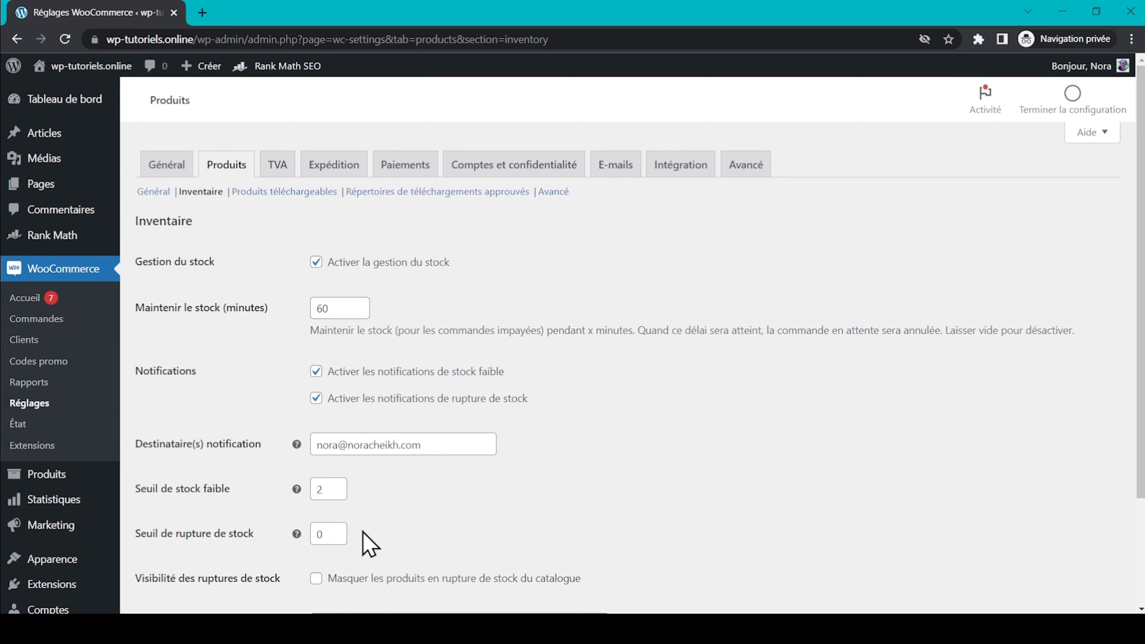
Review the stock display format options and save the inventory settings
scroll(368, 543, down, 3)
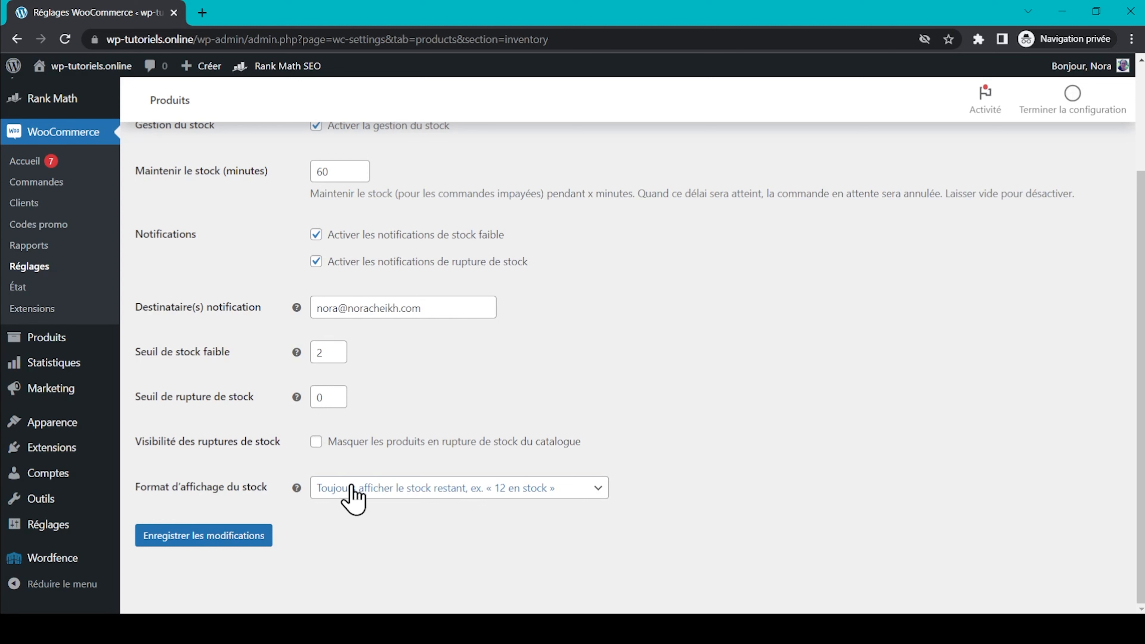
click(370, 488)
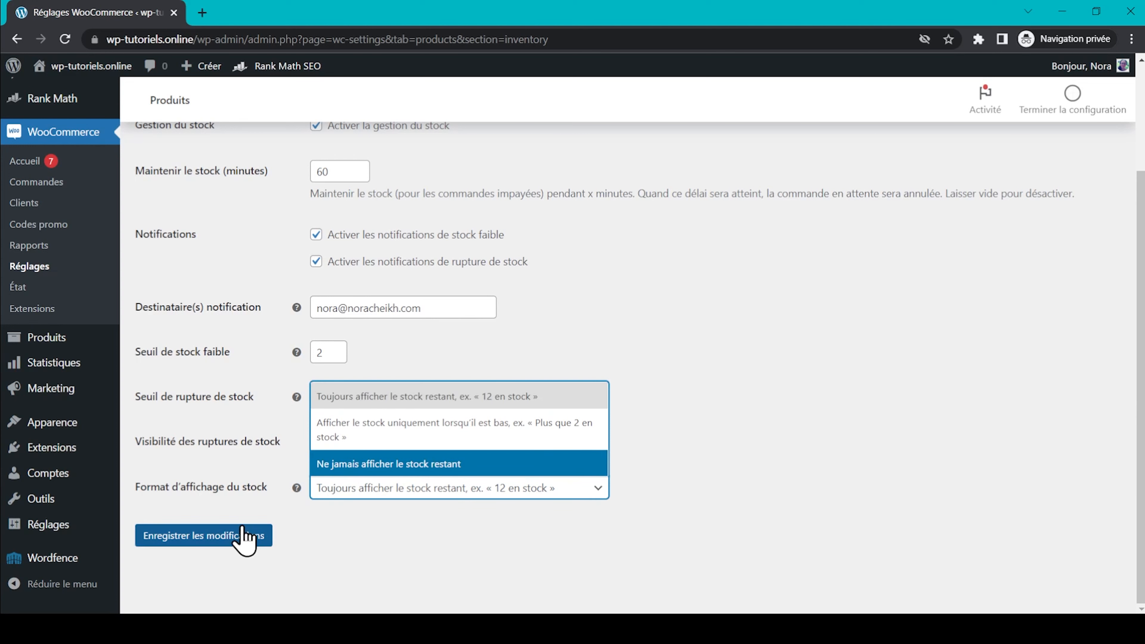
click(245, 540)
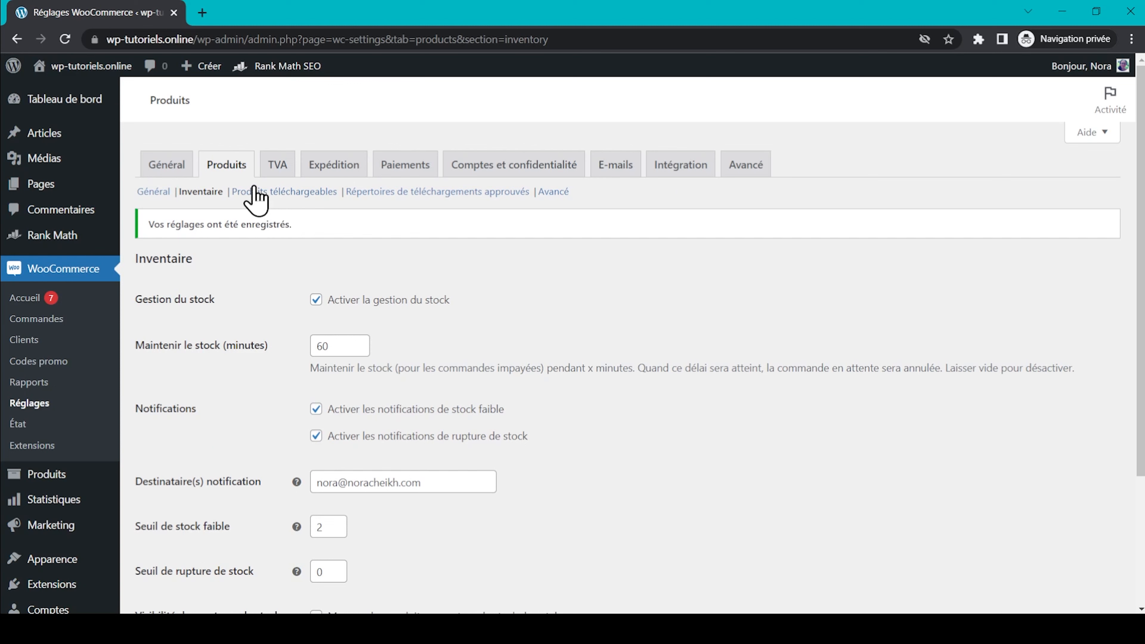
In the downloadable product settings, set the file download method to X-Accel-Redirect/X-Sendfile and allow the insecure redirect method as a last resort
click(283, 193)
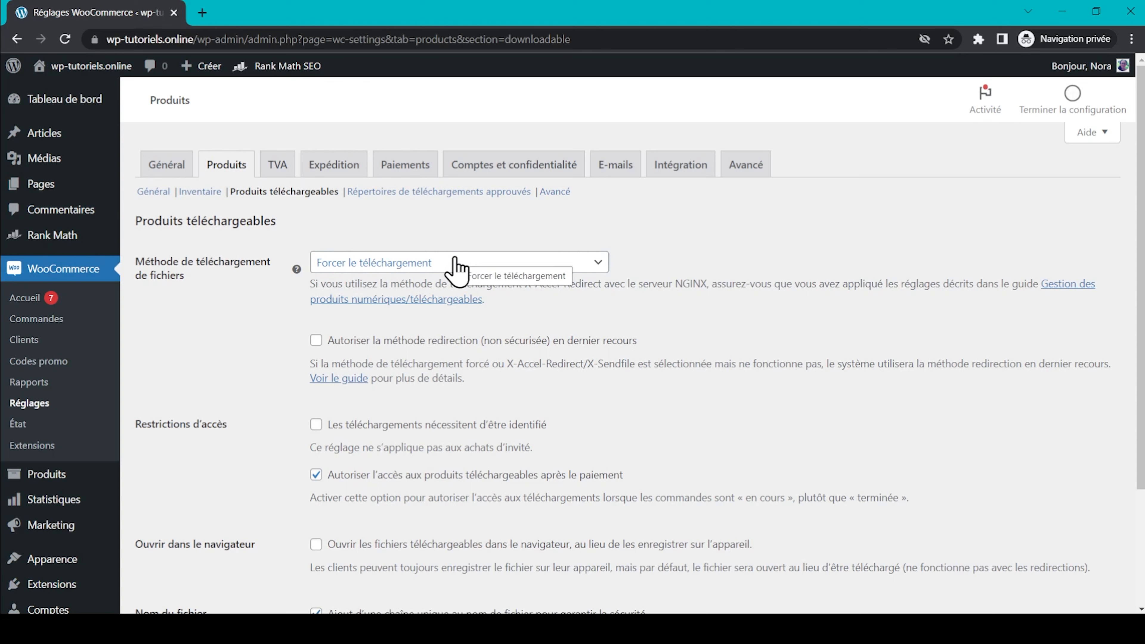
click(455, 266)
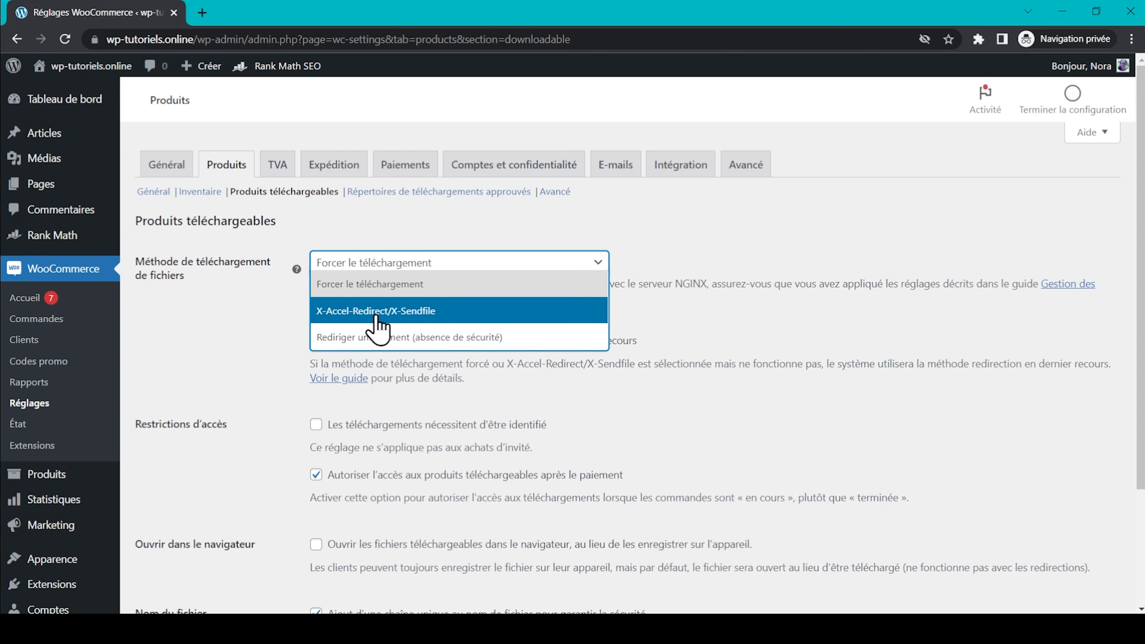
click(387, 316)
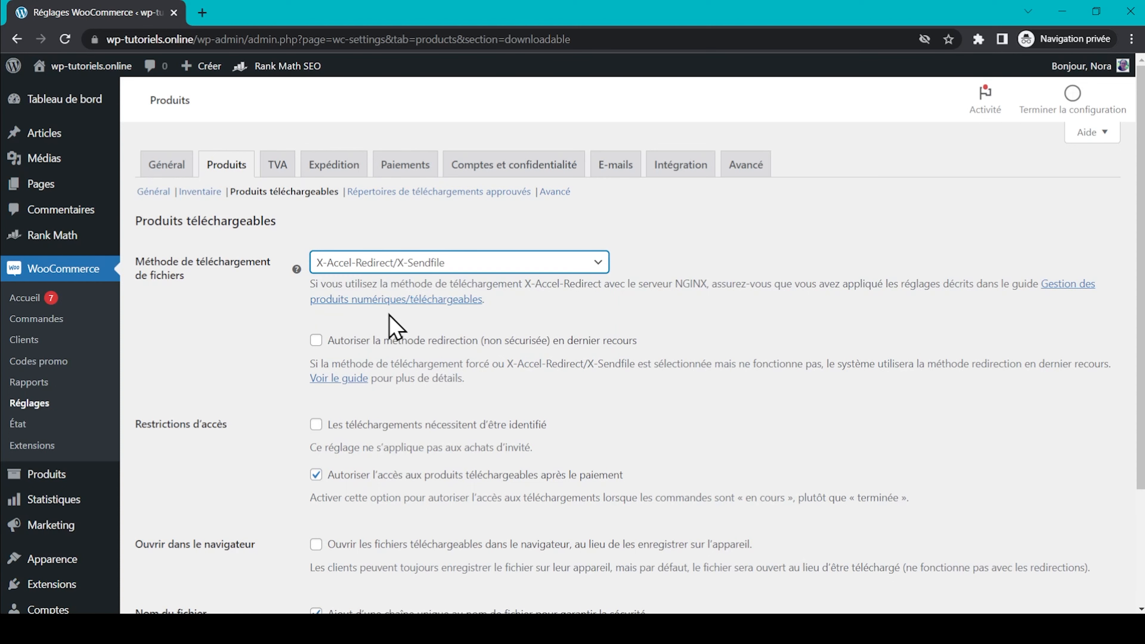
click(316, 341)
click(316, 342)
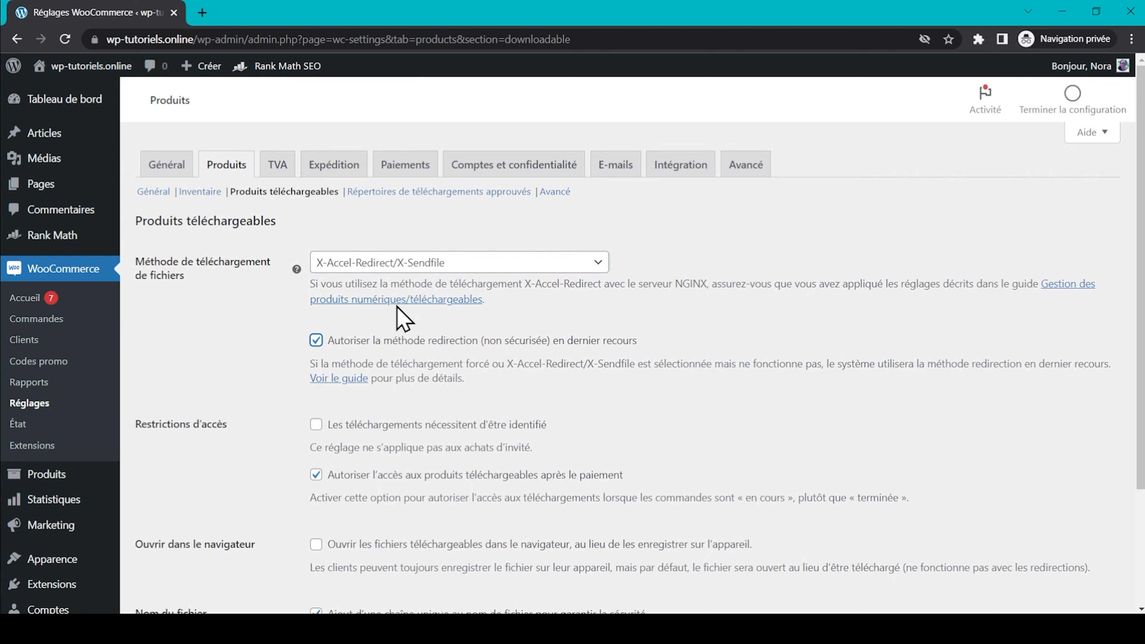
Set the file download method to "Forcer le téléchargement", disallow the insecure redirect method as a last resort, and save the downloadable product settings
click(405, 263)
click(388, 291)
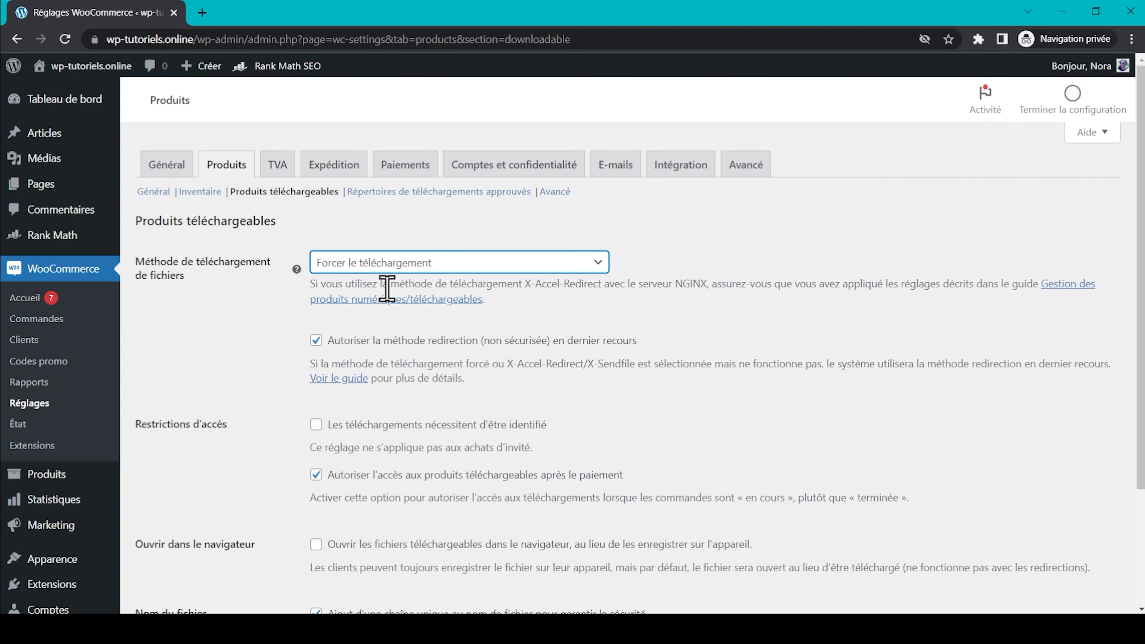
click(316, 340)
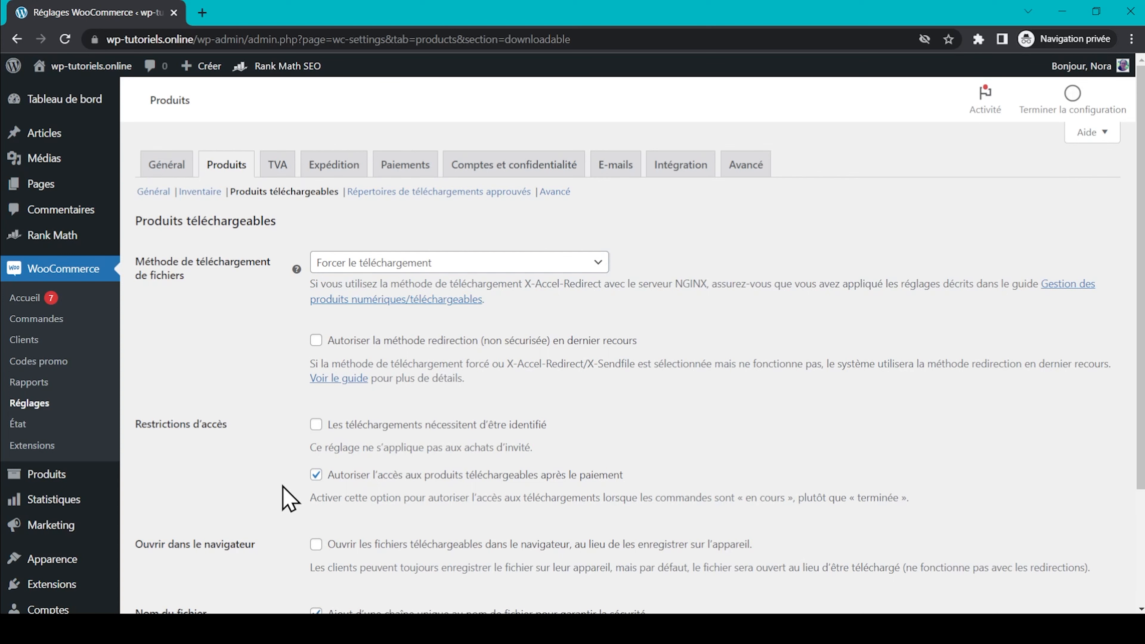
scroll(288, 498, down, 3)
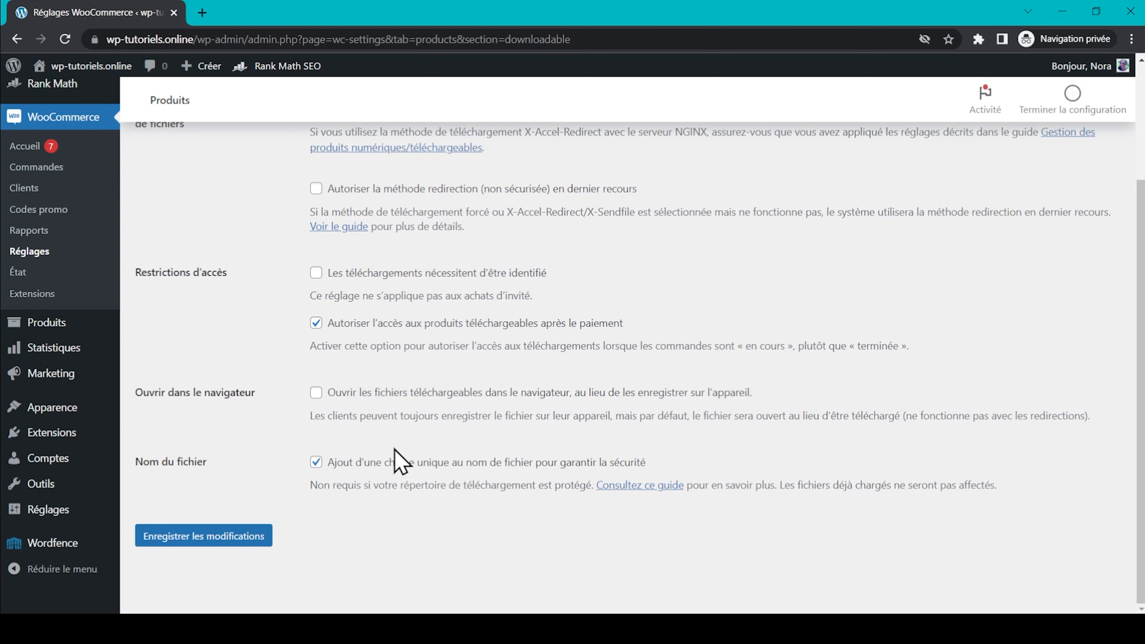
click(221, 535)
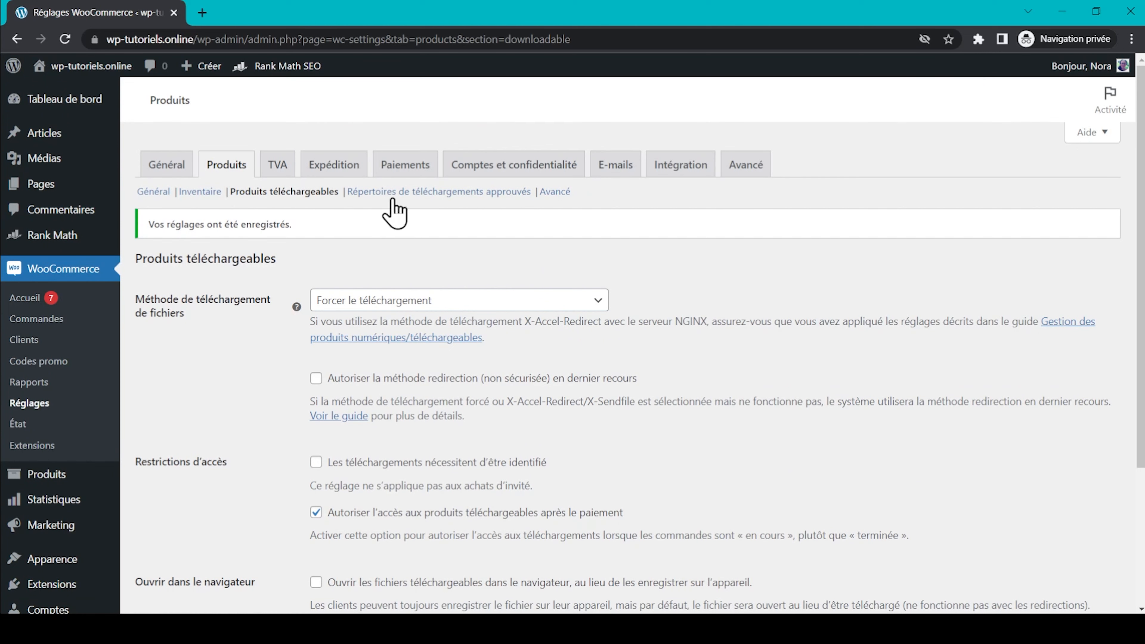
Review the approved download directories and the advanced product settings
click(404, 193)
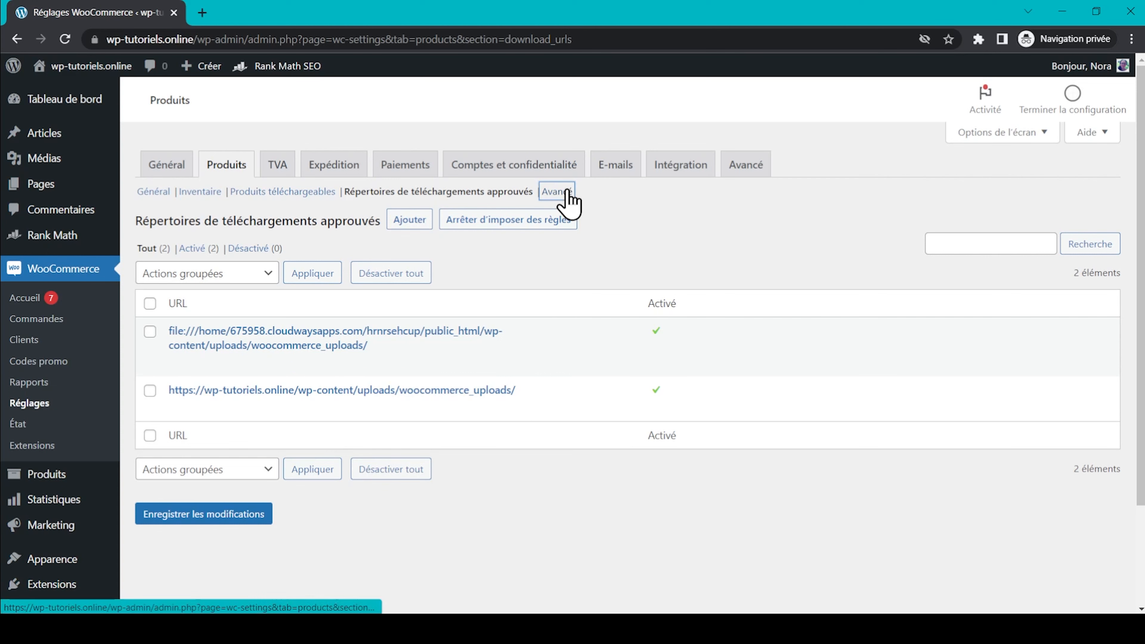
click(557, 193)
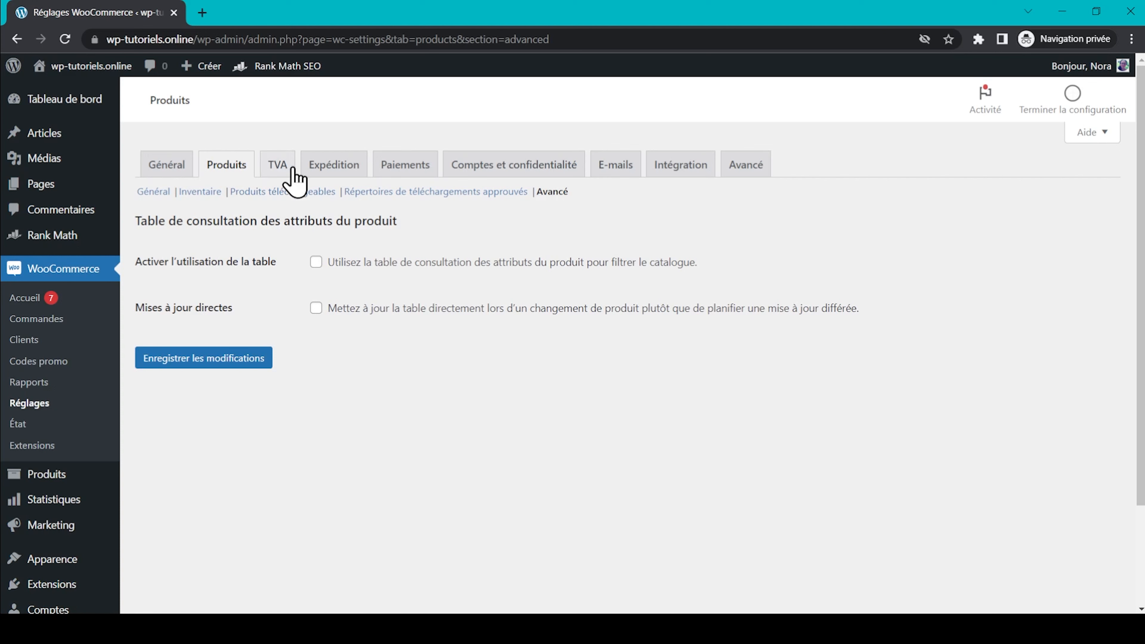
In the TVA options, choose to enter prices including tax ("Oui, je saisirai les tarifs TTC")
click(278, 164)
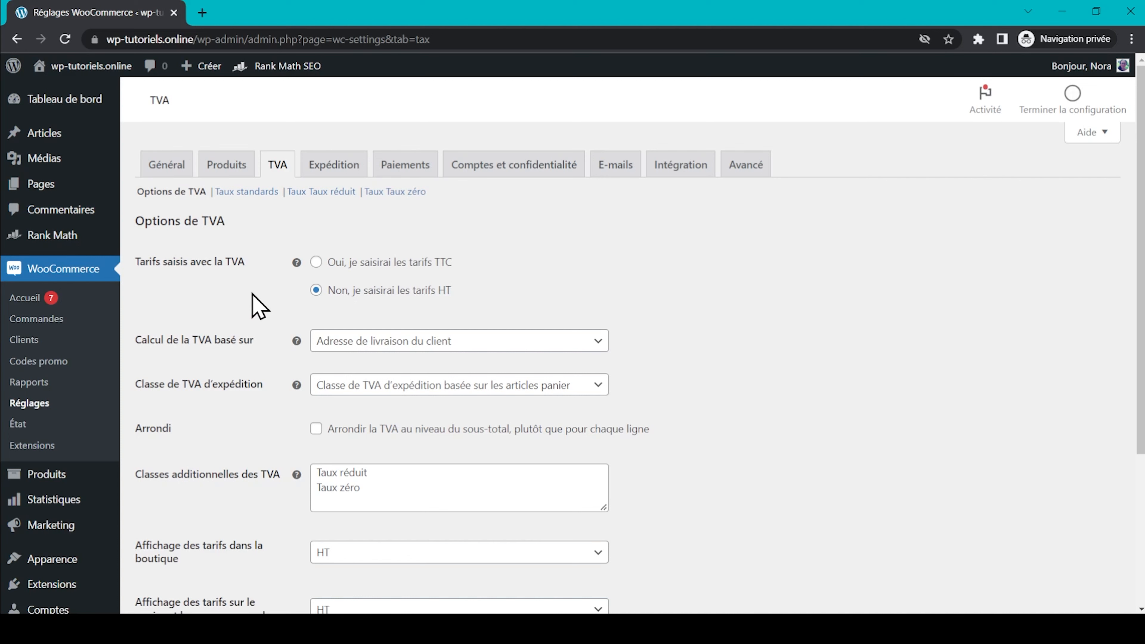
click(316, 263)
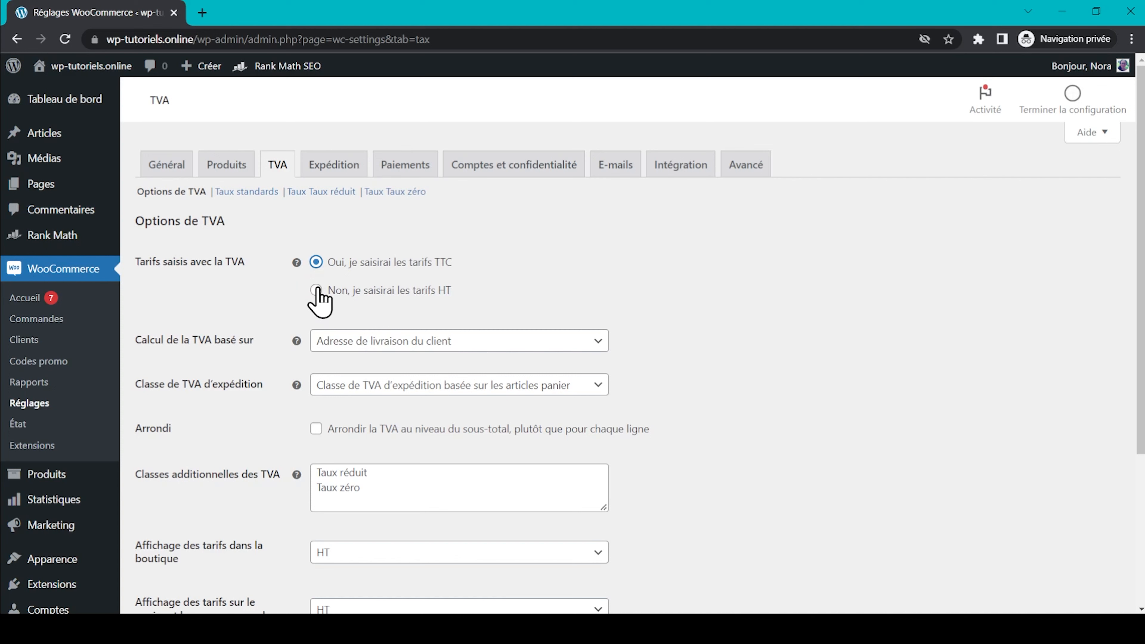
click(309, 311)
Examine the available choices for the TVA calculation basis and the shipping TVA class without changing either
click(363, 342)
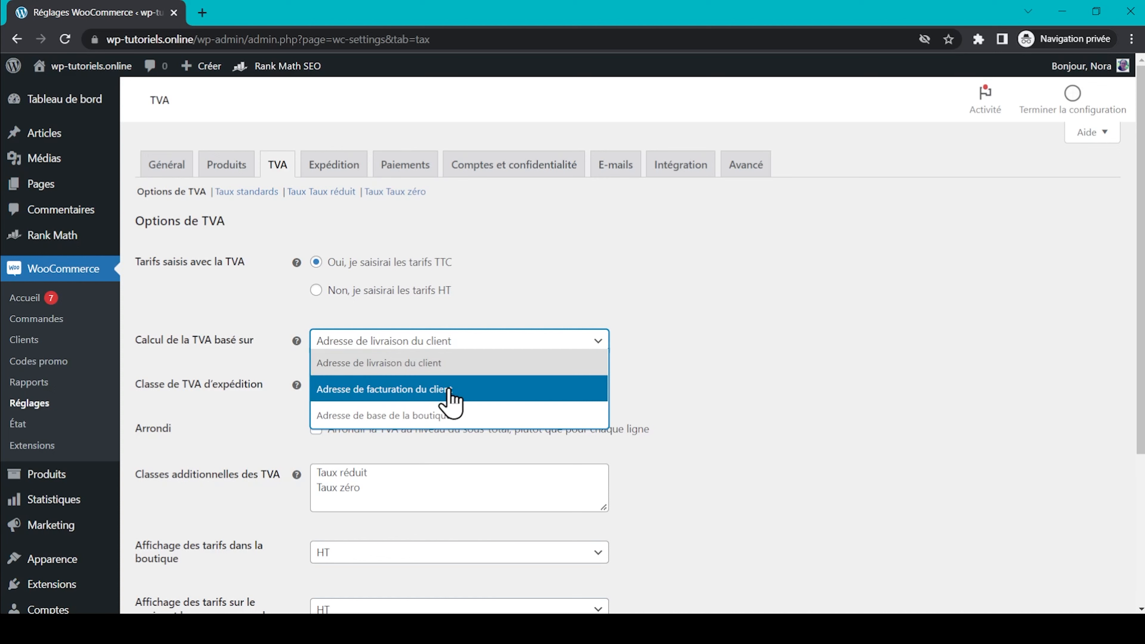
click(516, 309)
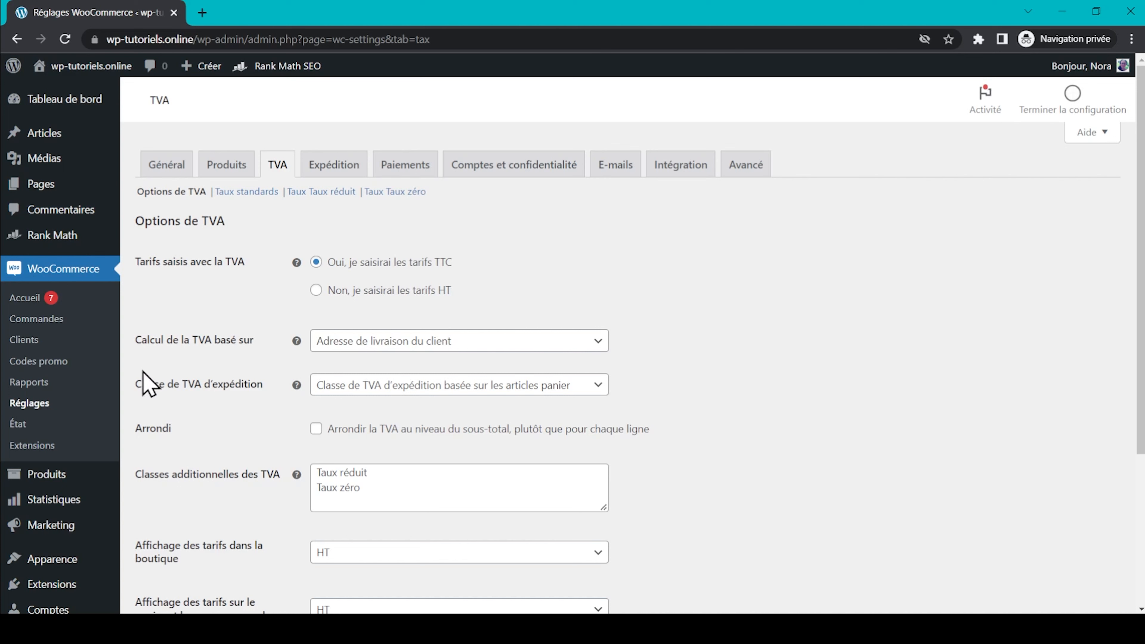
click(367, 388)
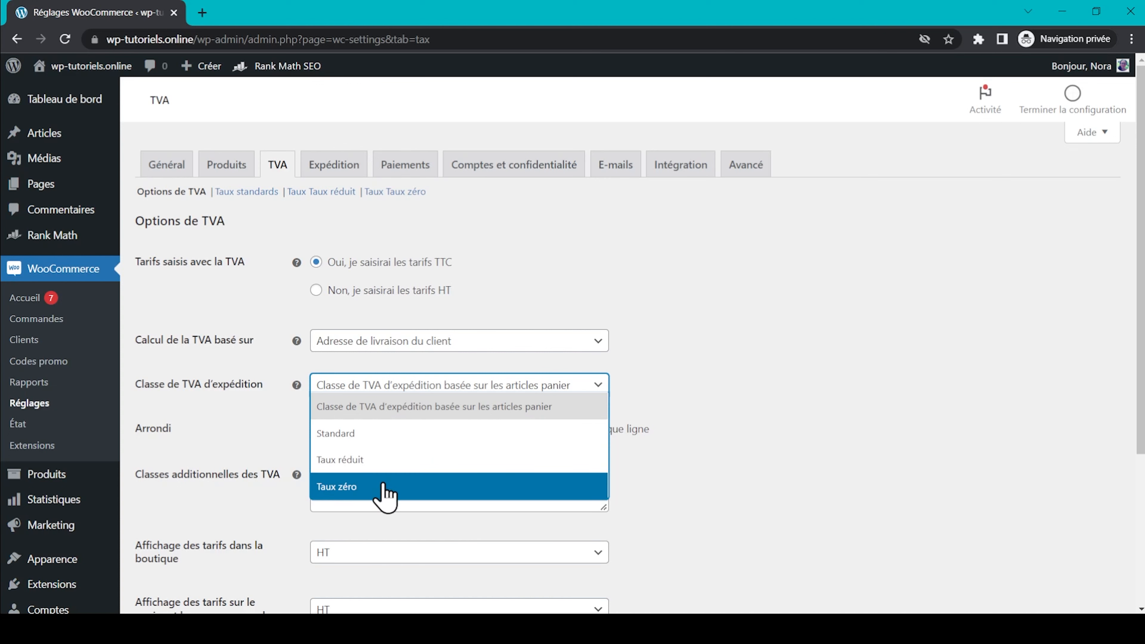
click(244, 399)
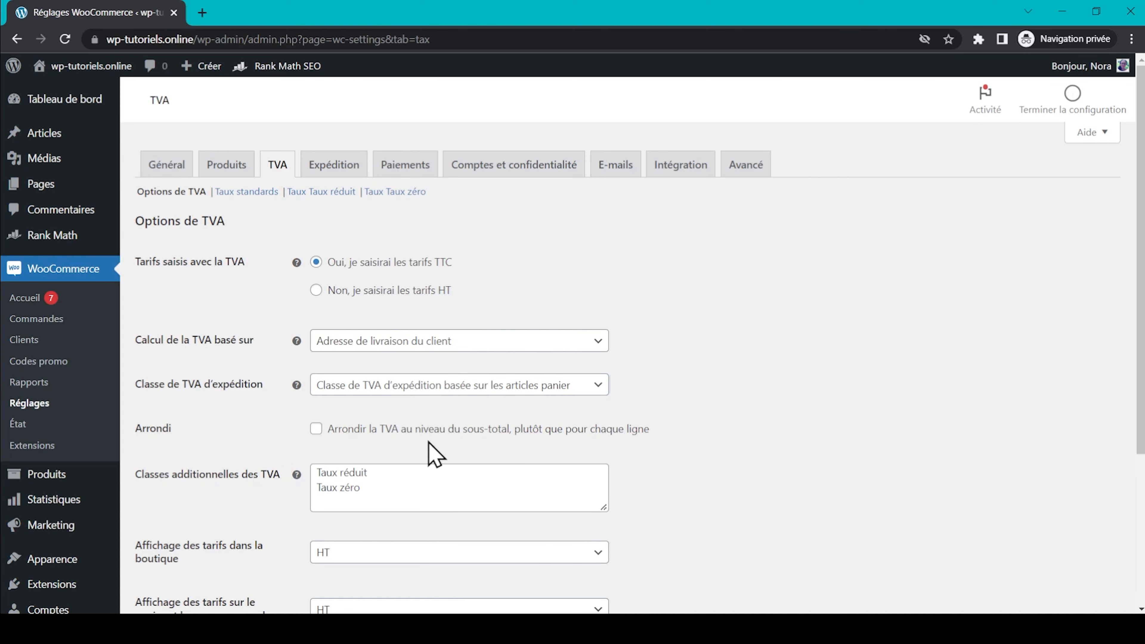
Set the price display to TTC both in the shop and on the cart and checkout pages
scroll(431, 453, down, 5)
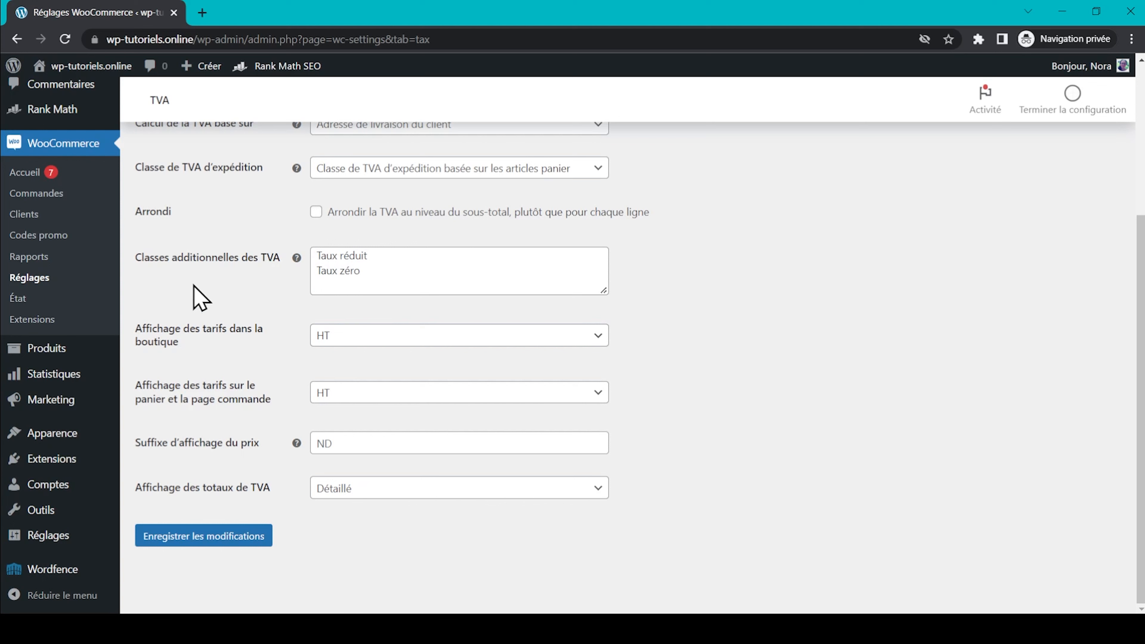
click(342, 338)
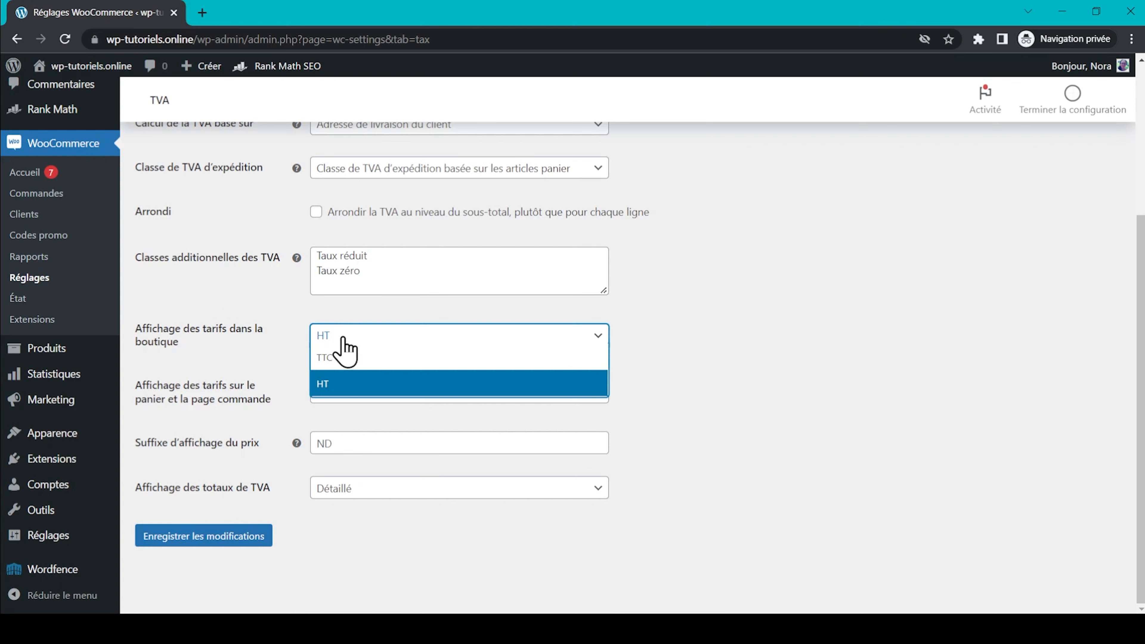
click(318, 363)
click(280, 352)
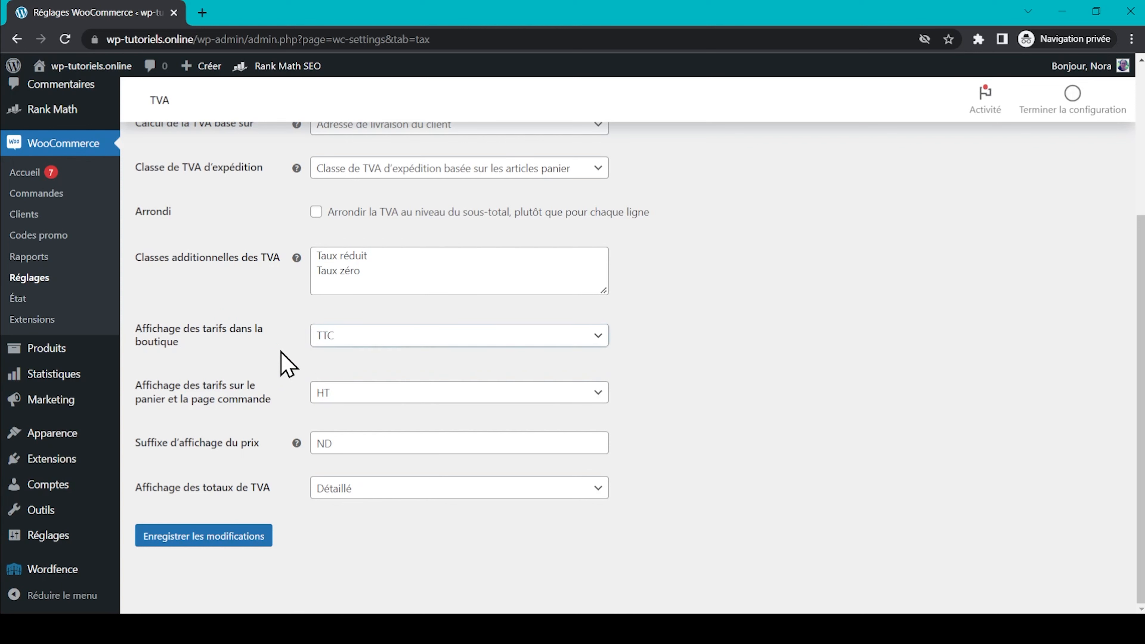
click(346, 393)
click(342, 419)
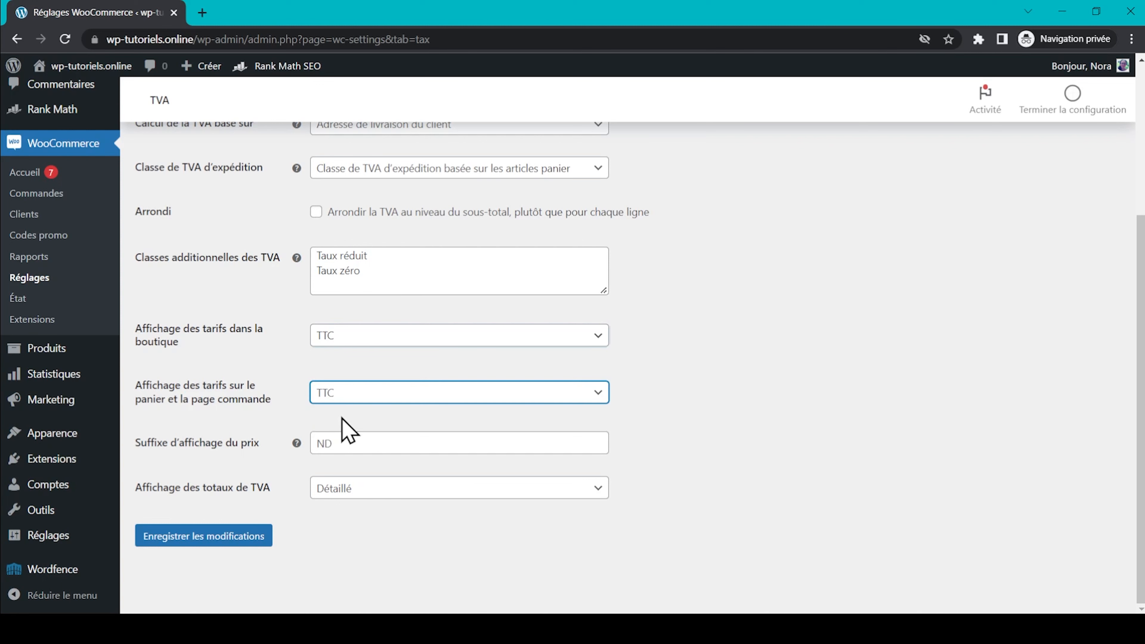
click(319, 418)
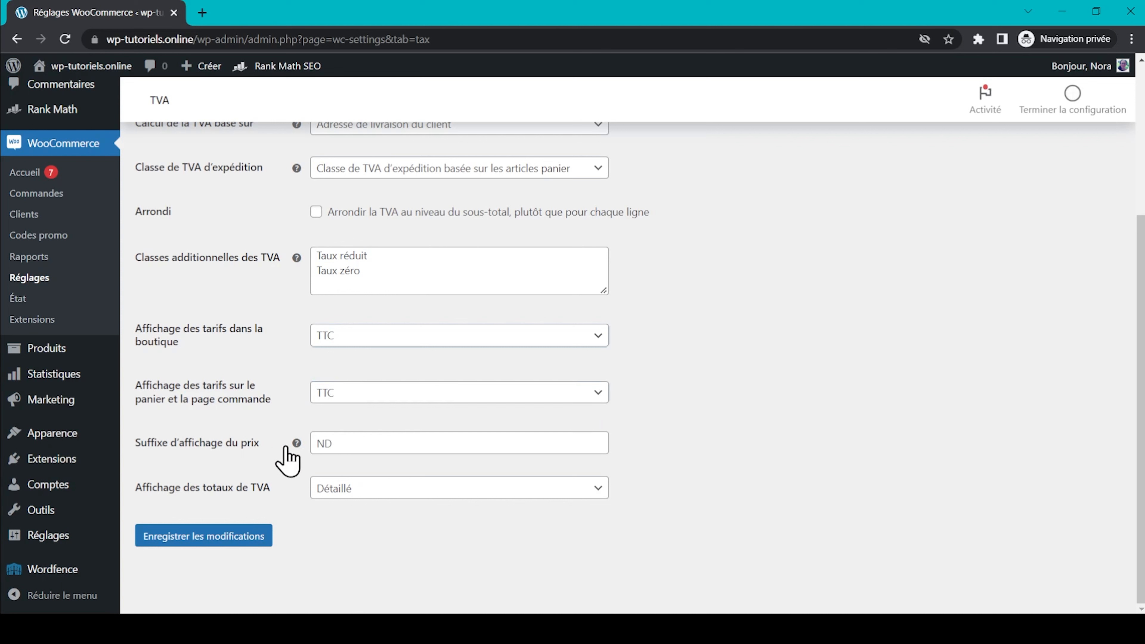
Set the price display suffix to "TTC"
click(350, 440)
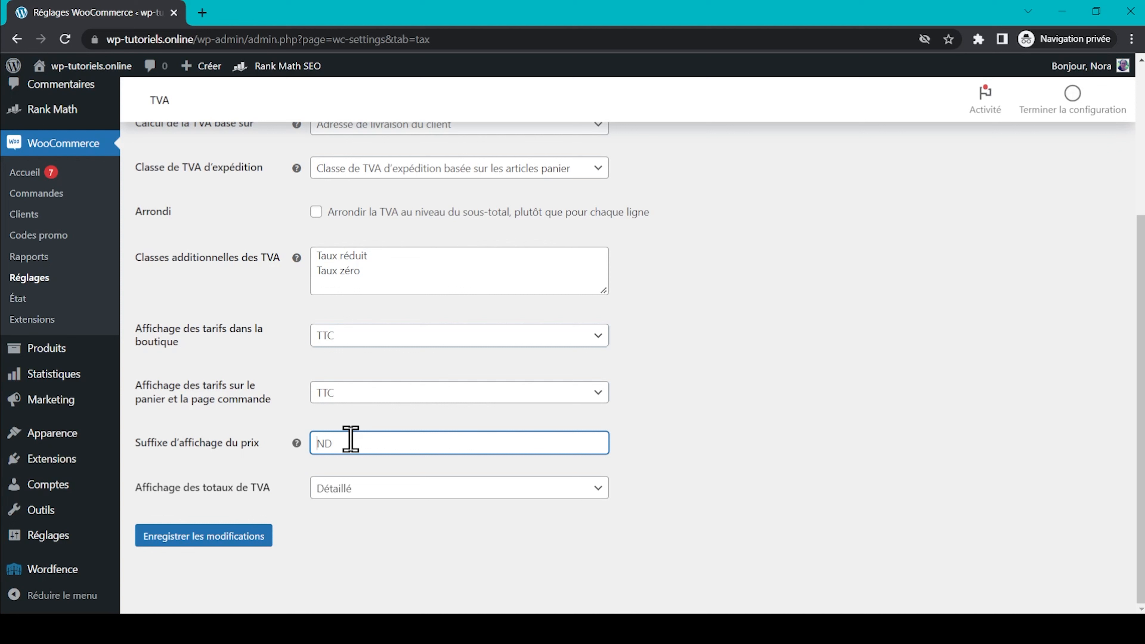
text(TTC)
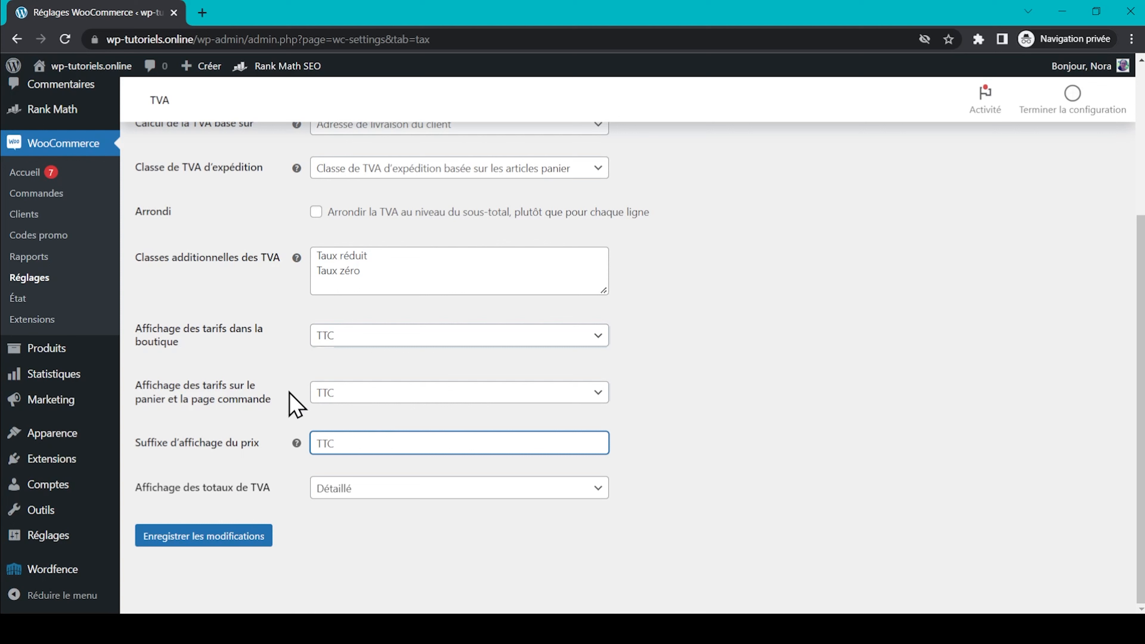
click(275, 487)
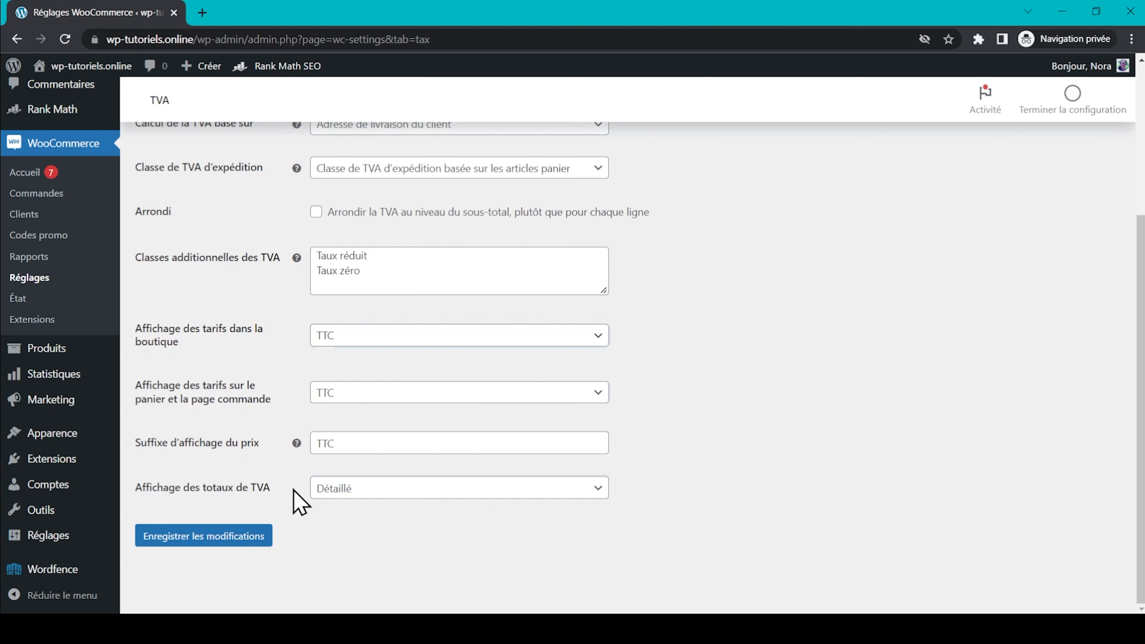
Keep the TVA totals display on "Détaillé" and save the TVA options
click(360, 489)
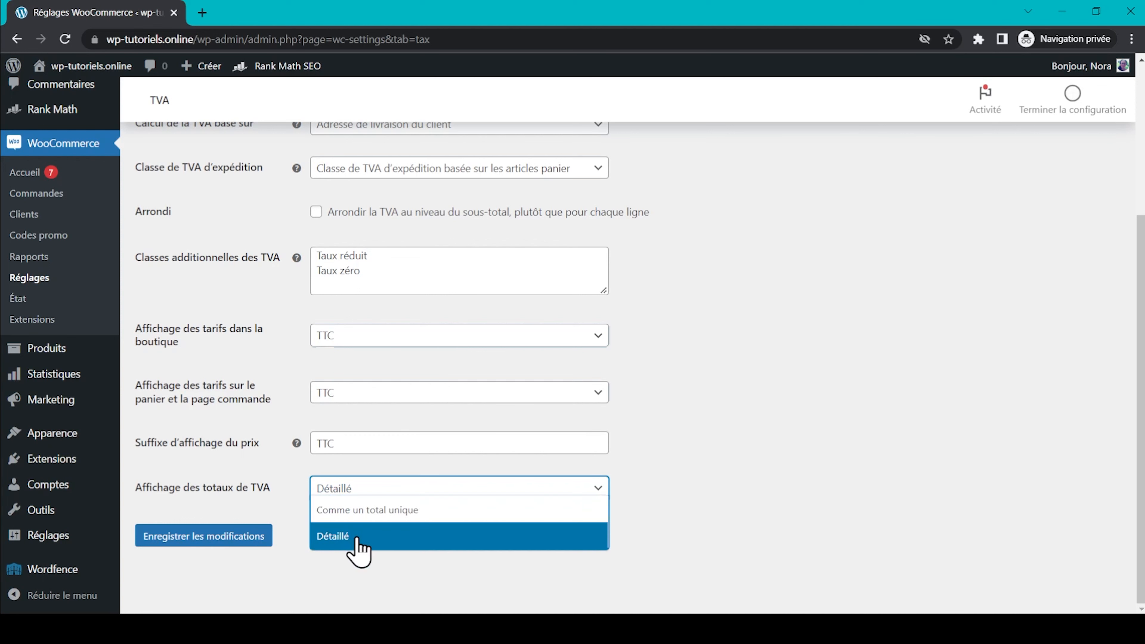
click(330, 537)
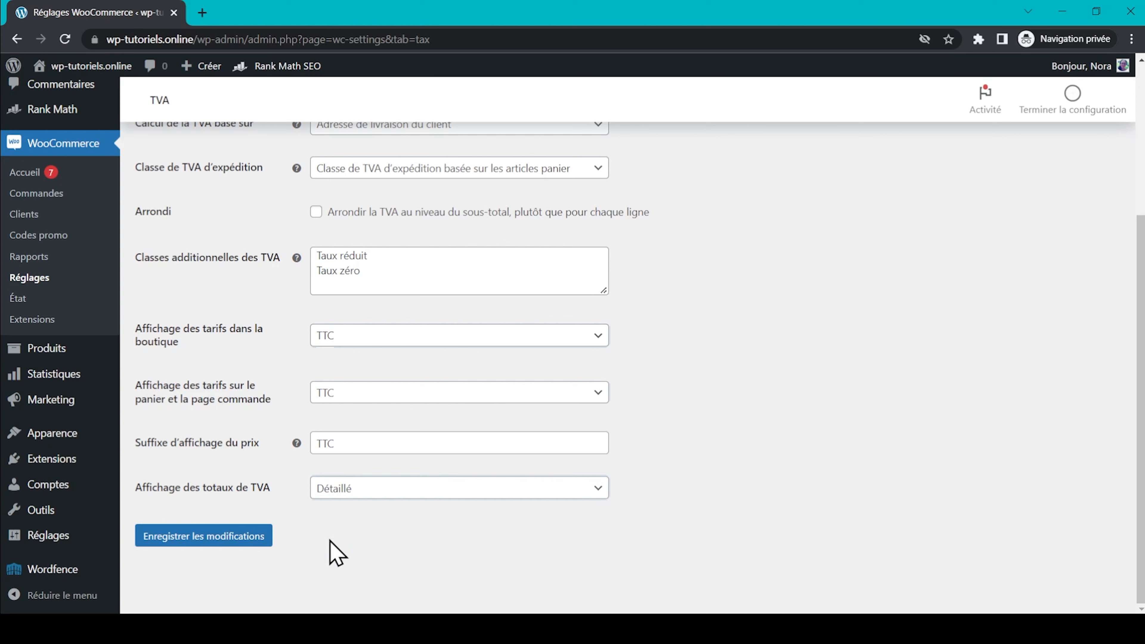
click(173, 537)
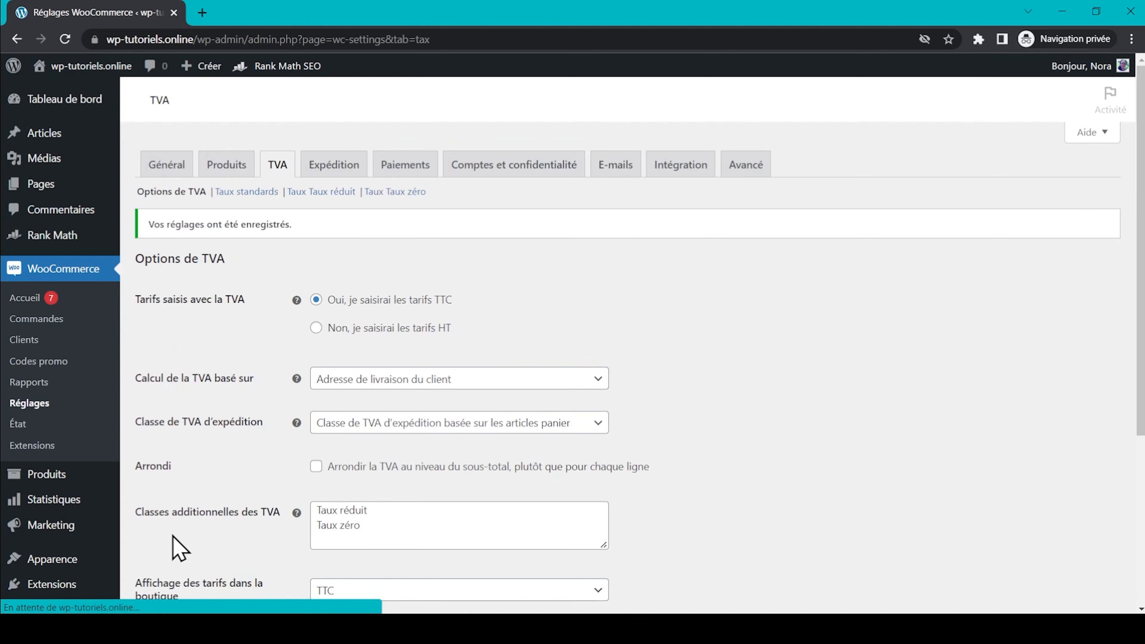
Add a standard tax rate row with country code FR and a rate of 20%, and save the changes
click(235, 192)
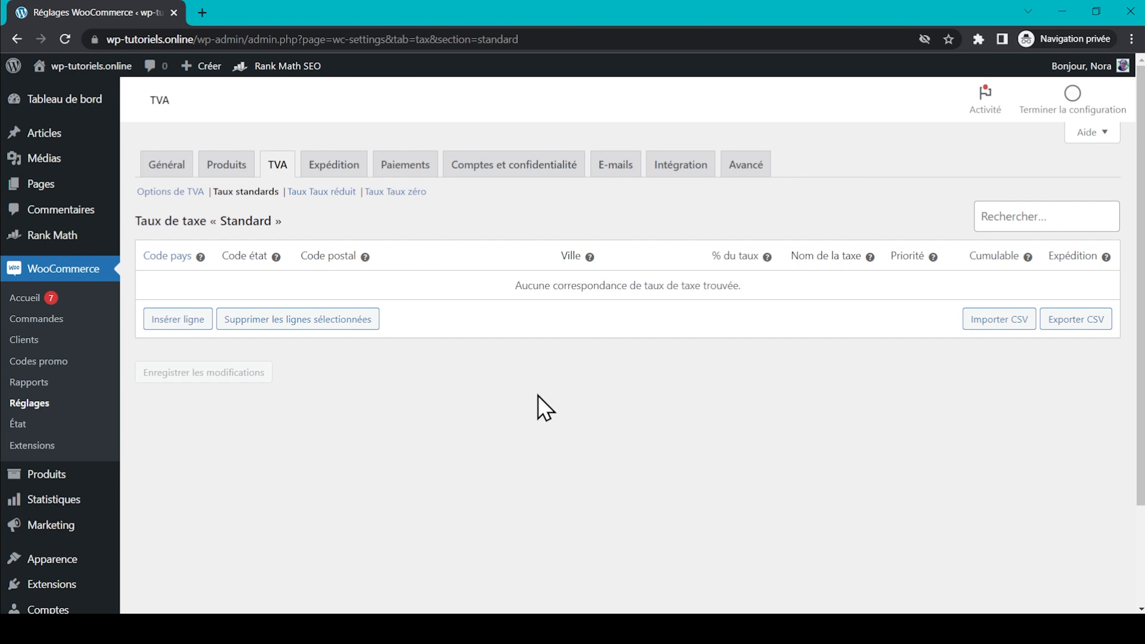
click(169, 324)
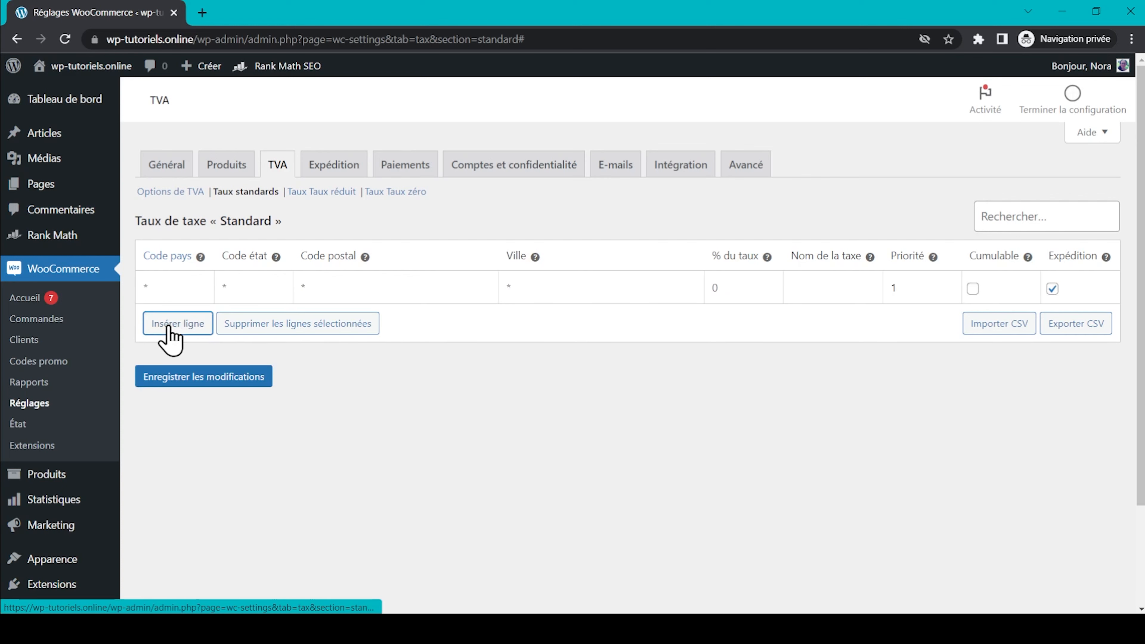
click(179, 286)
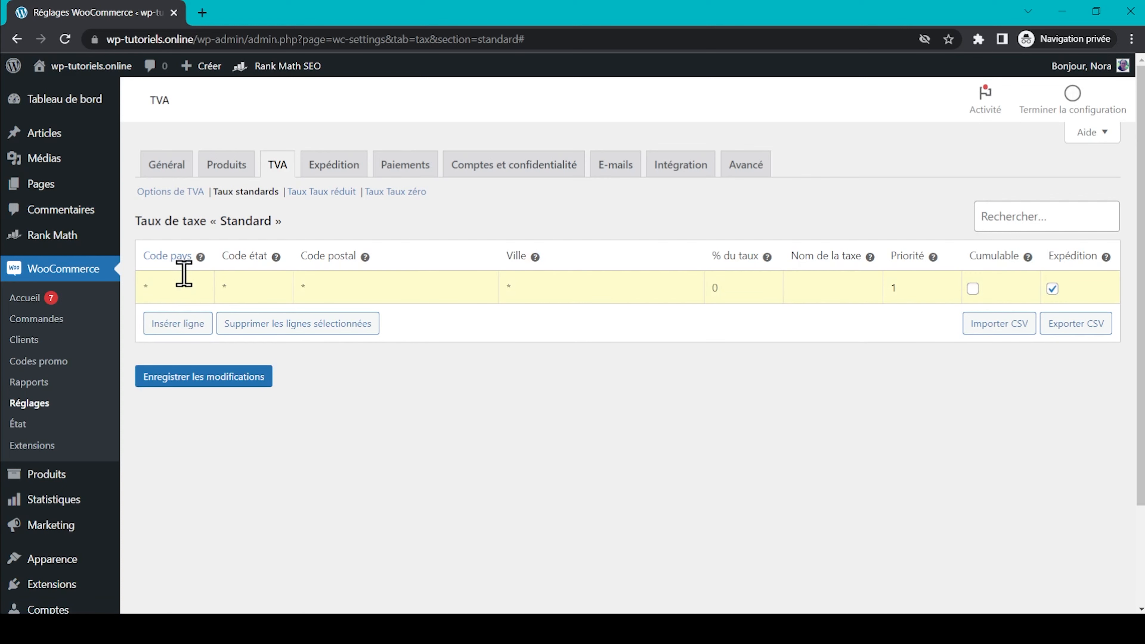
text(FR)
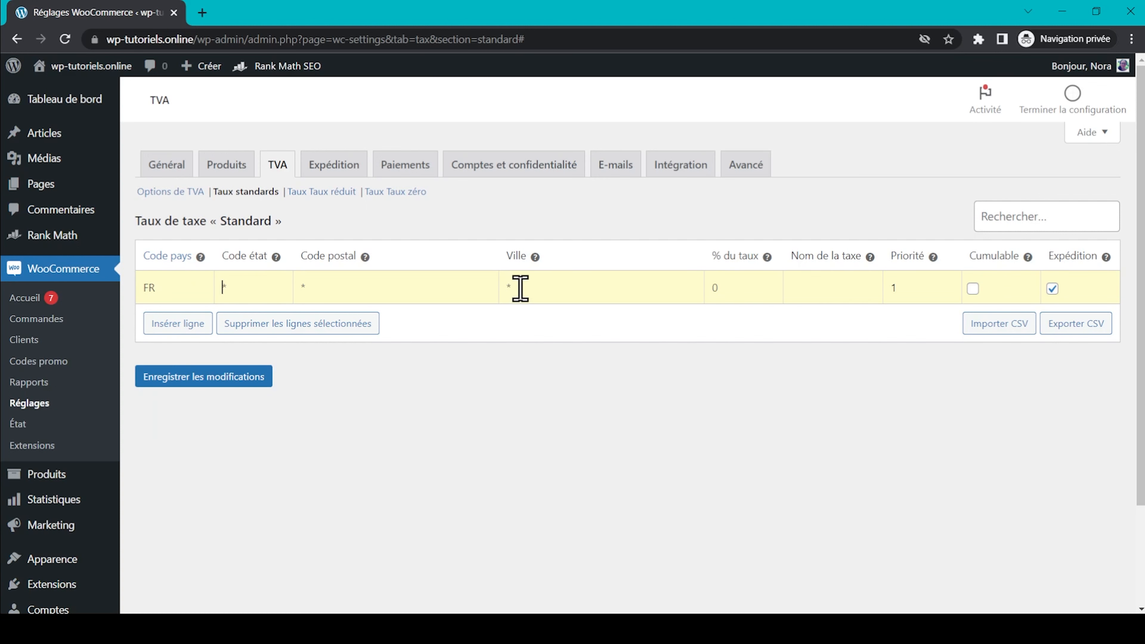
click(739, 283)
text(20)
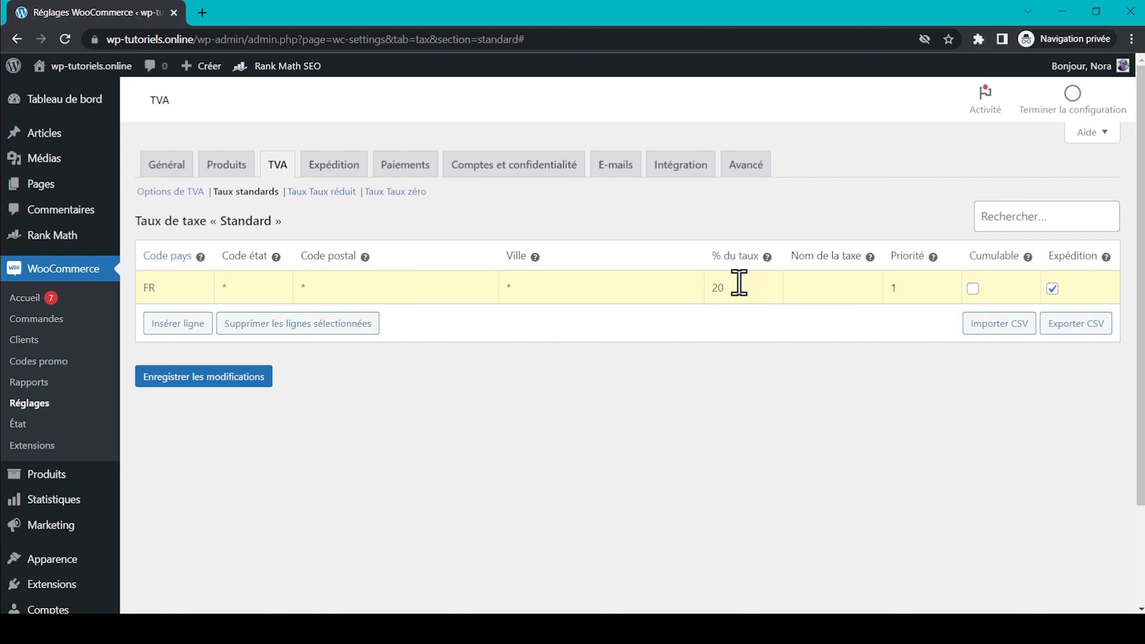
click(230, 374)
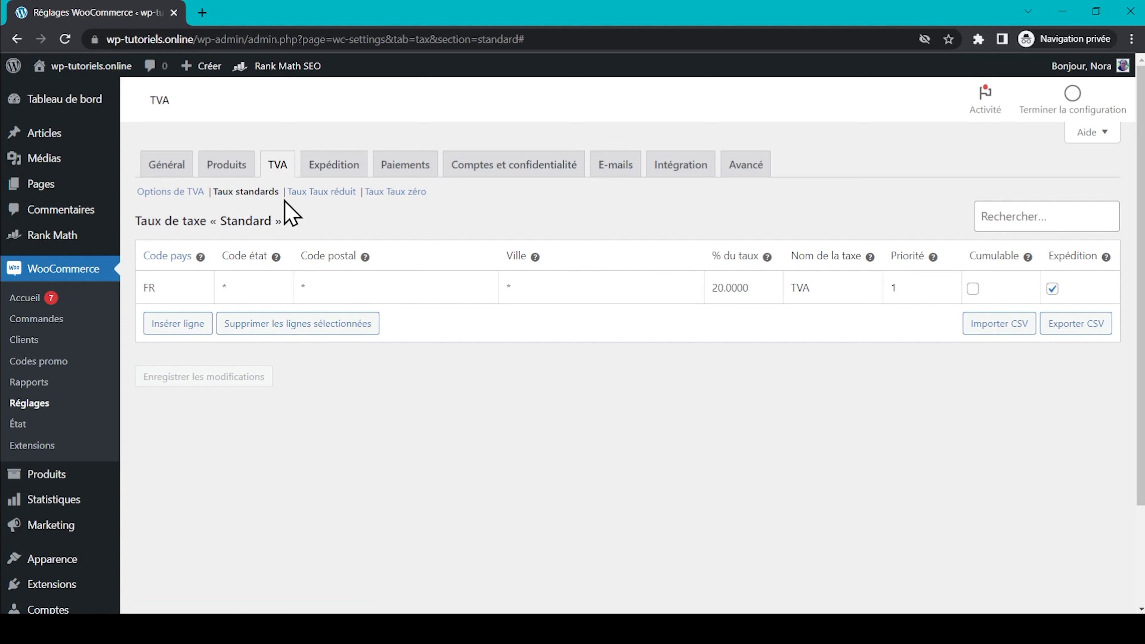
Review the tax rate tables for "Taux réduit" and "Taux zéro"
click(318, 194)
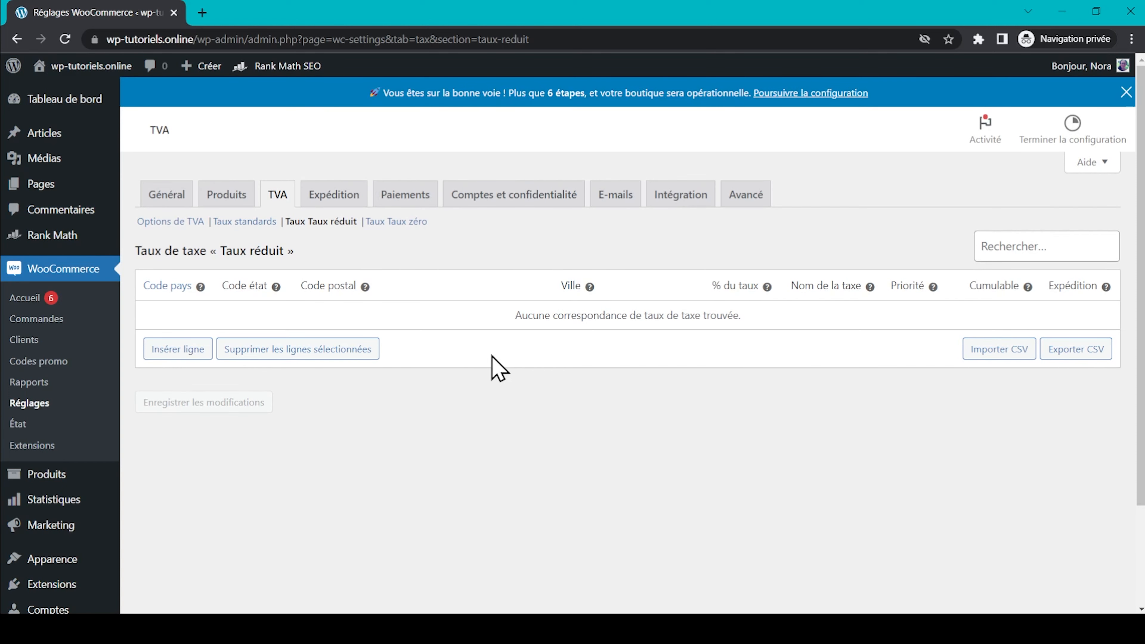
click(401, 225)
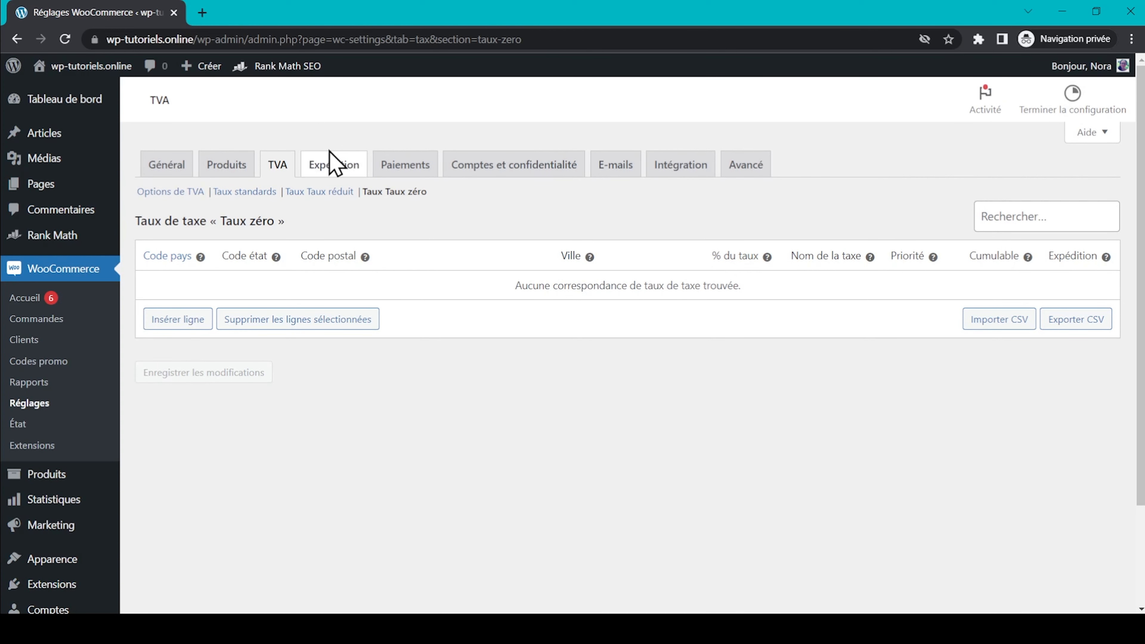
Create a new shipping zone in the Expédition settings and name it "Europe"
click(328, 167)
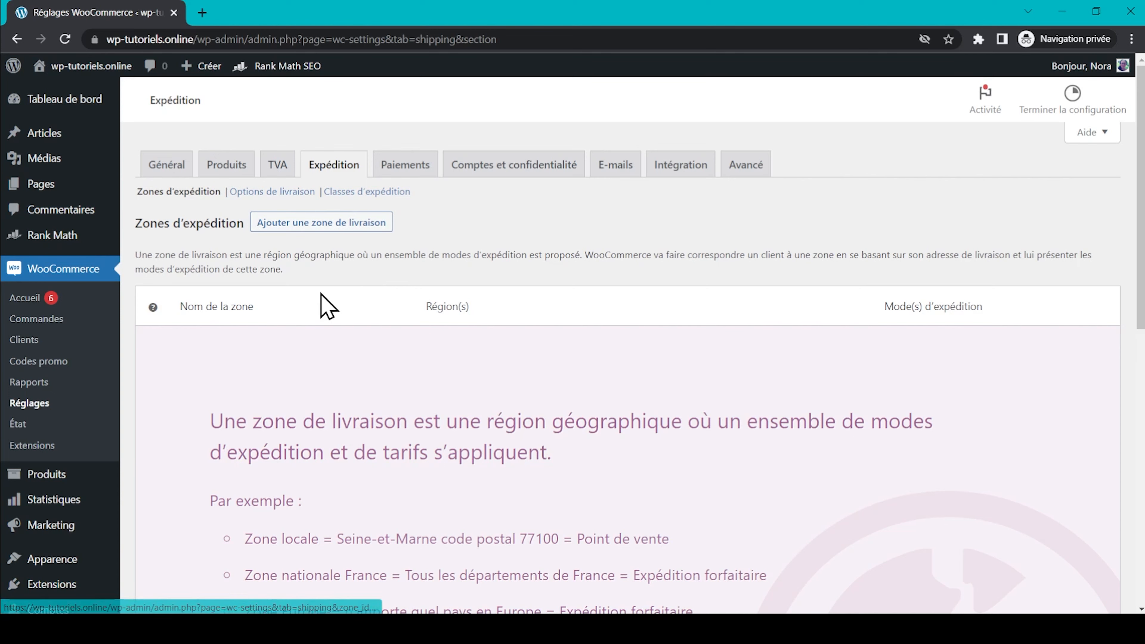
scroll(327, 307, down, 8)
click(326, 277)
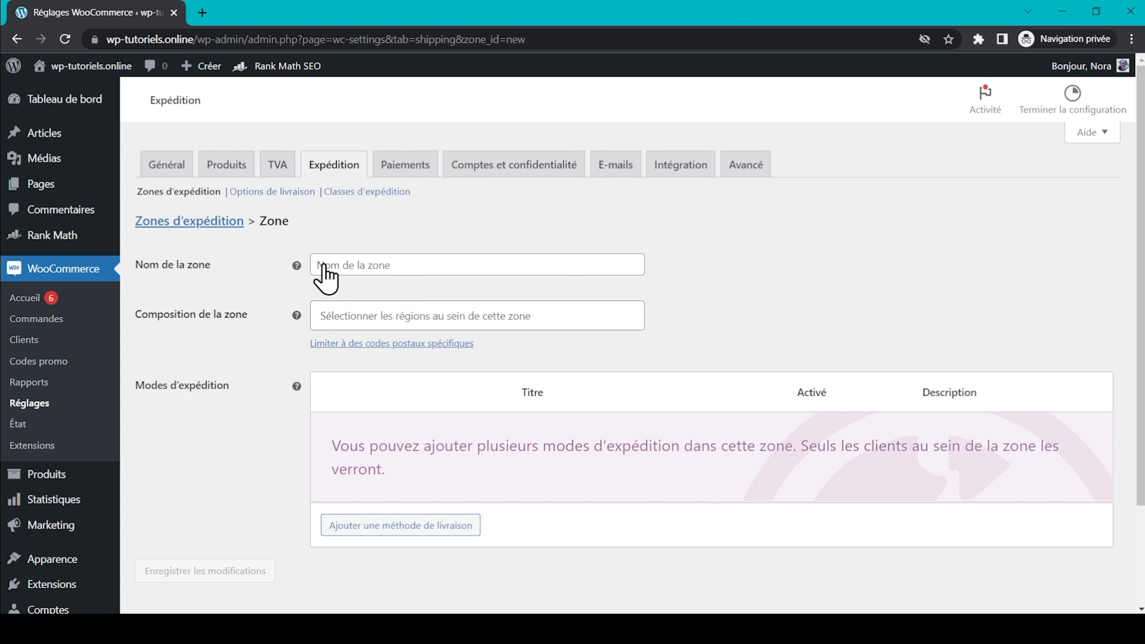
click(367, 265)
text(Europe)
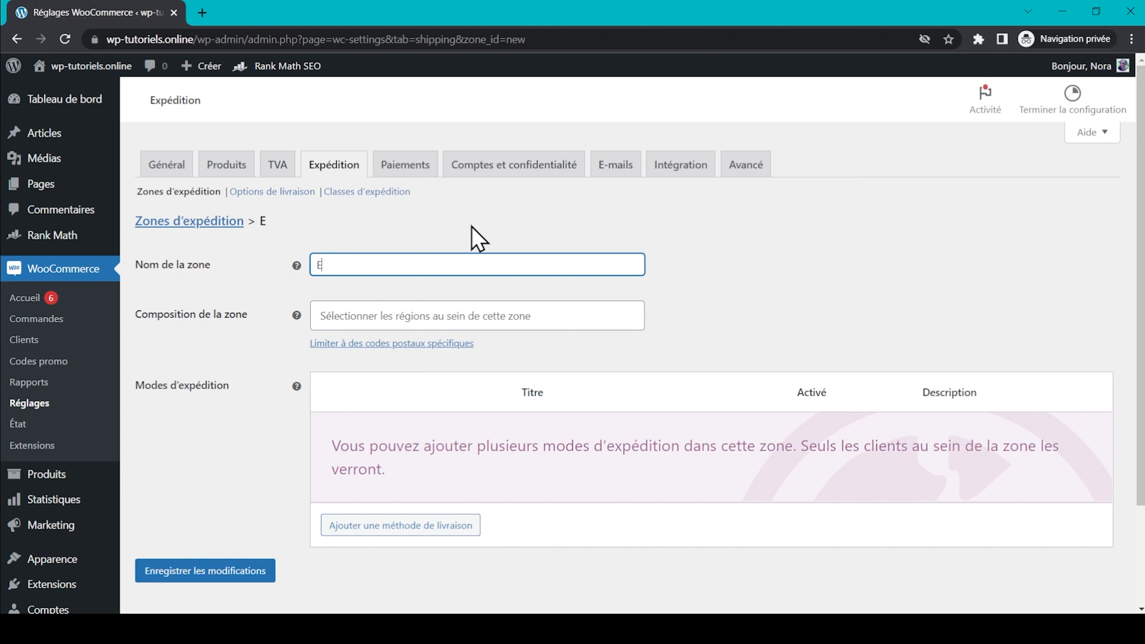
Add France, Belgique and Espagne as the regions of the Europe zone and save the changes
click(363, 316)
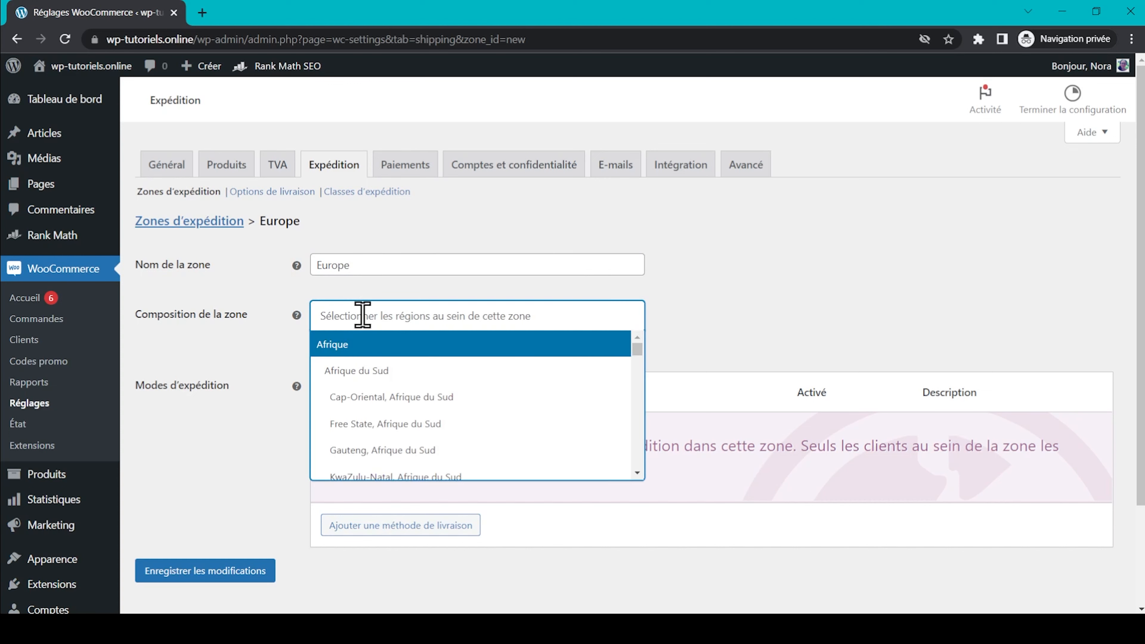
text(fran)
click(383, 345)
click(434, 317)
text(bel)
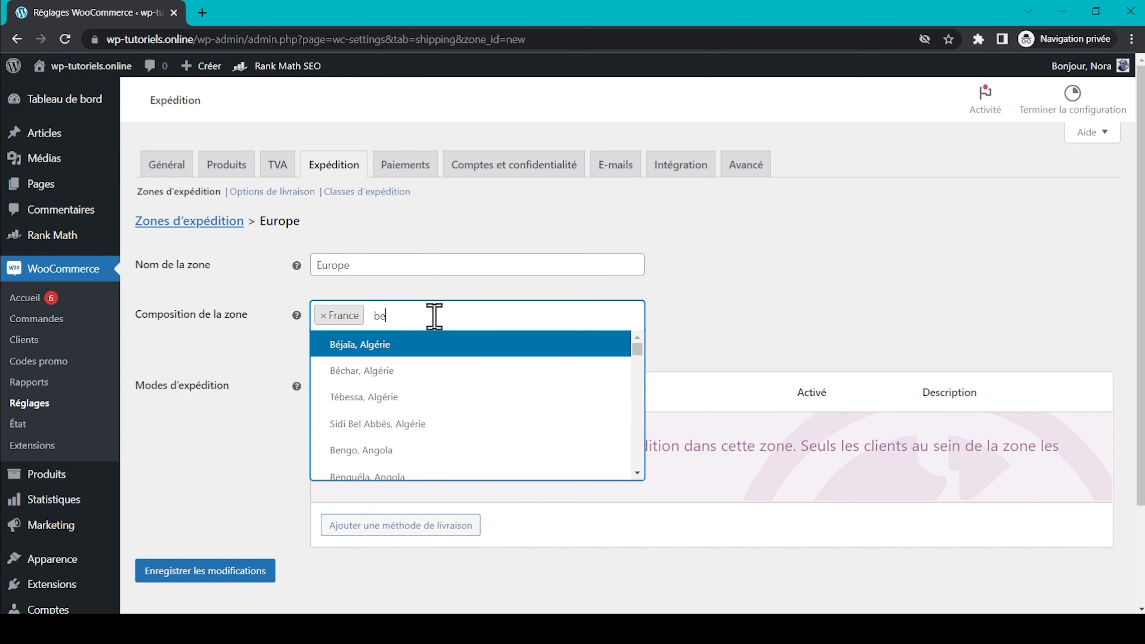
click(506, 367)
click(509, 317)
text(esp)
click(326, 345)
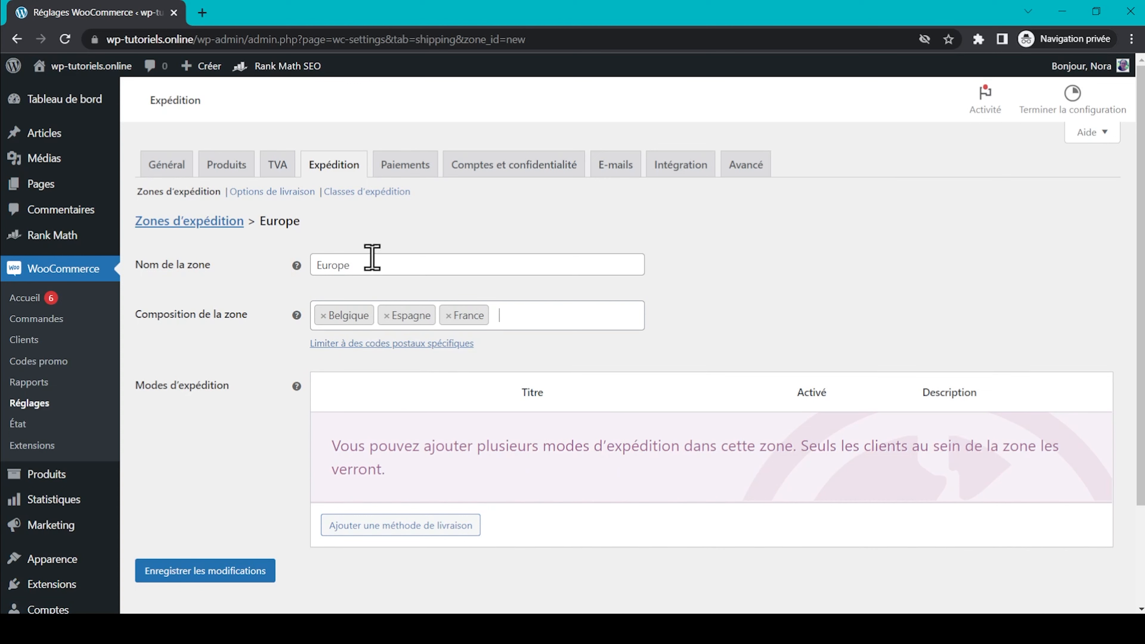
click(203, 571)
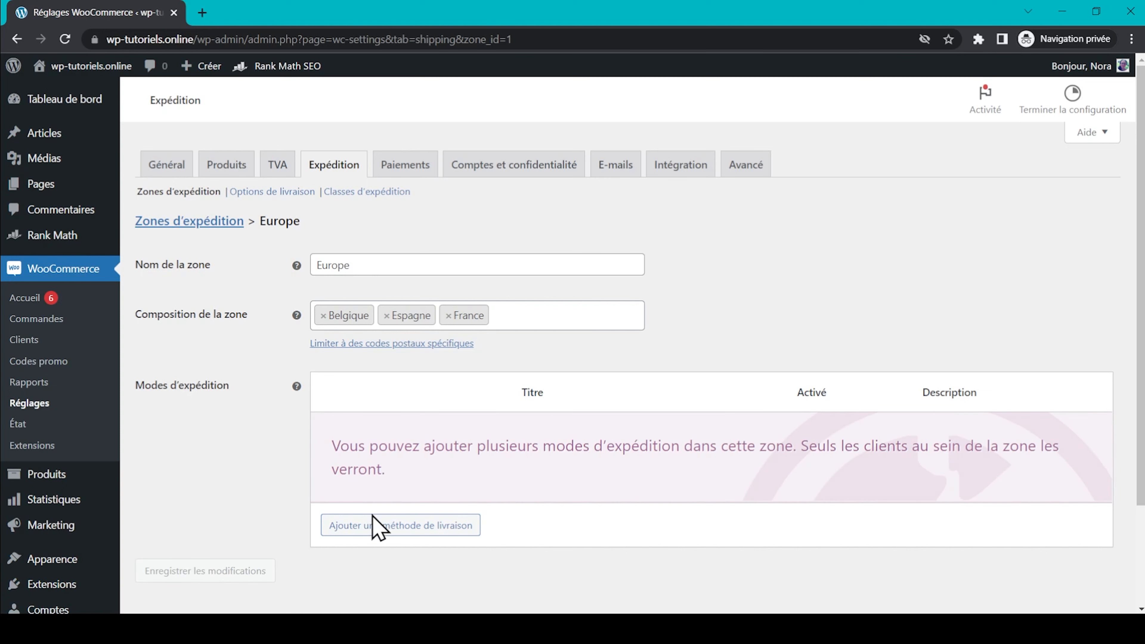
Add the "Forfait" shipping method to the Europe zone
click(409, 526)
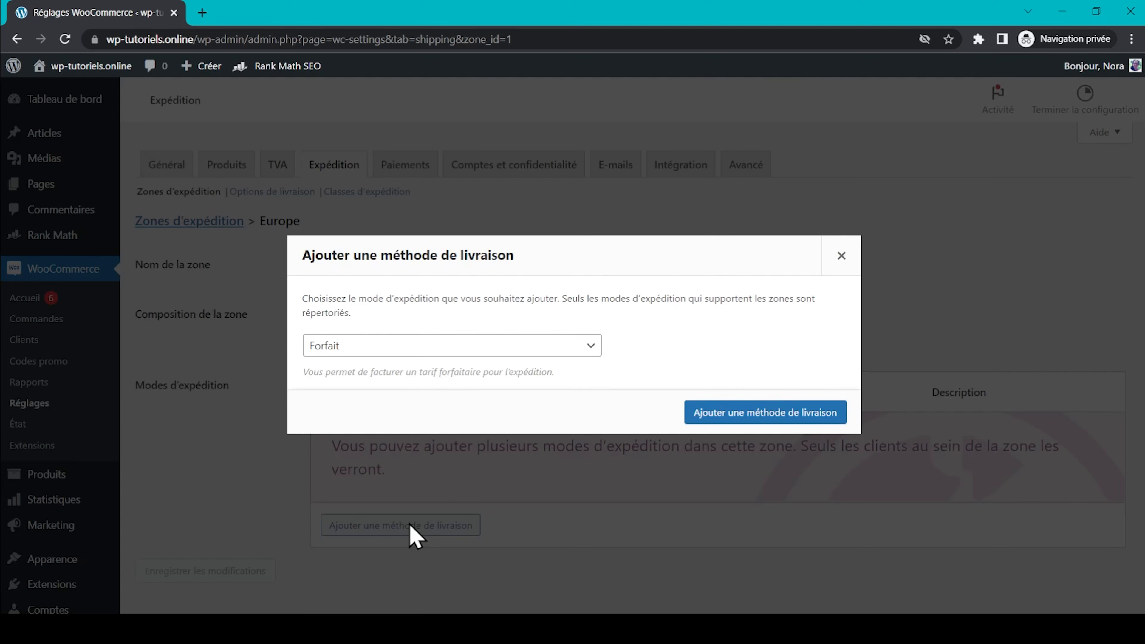
click(390, 352)
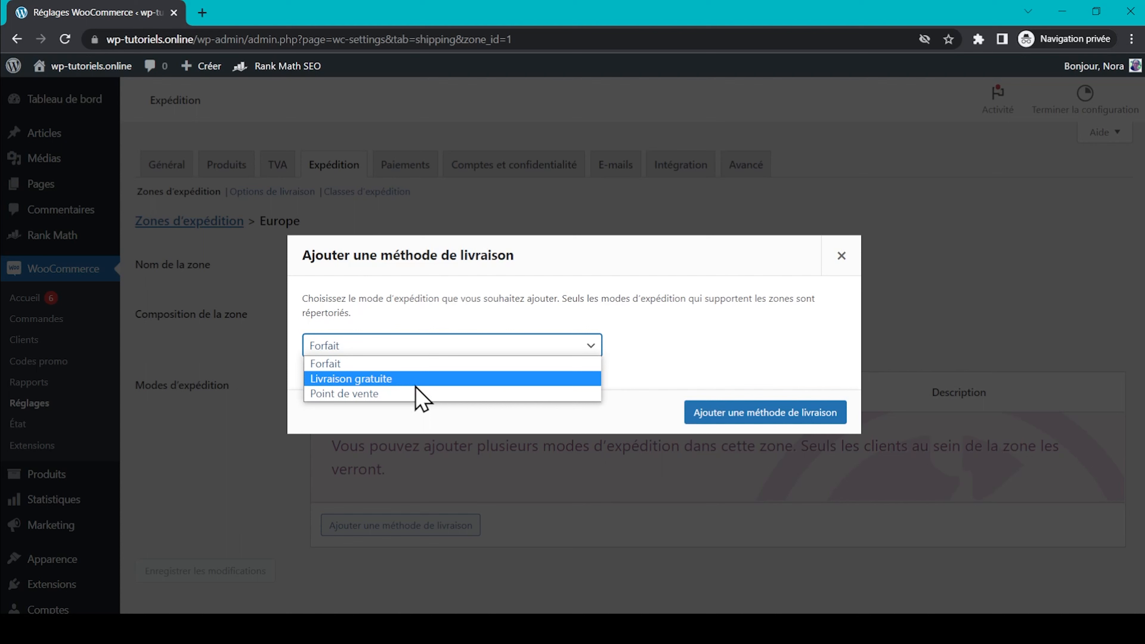
click(383, 394)
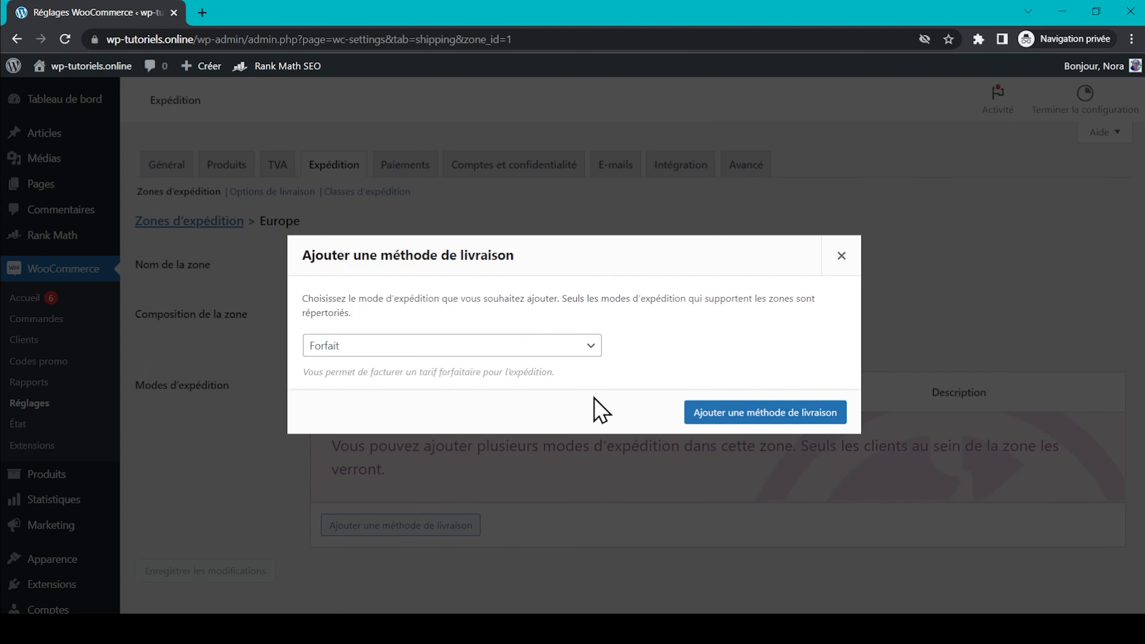
click(728, 415)
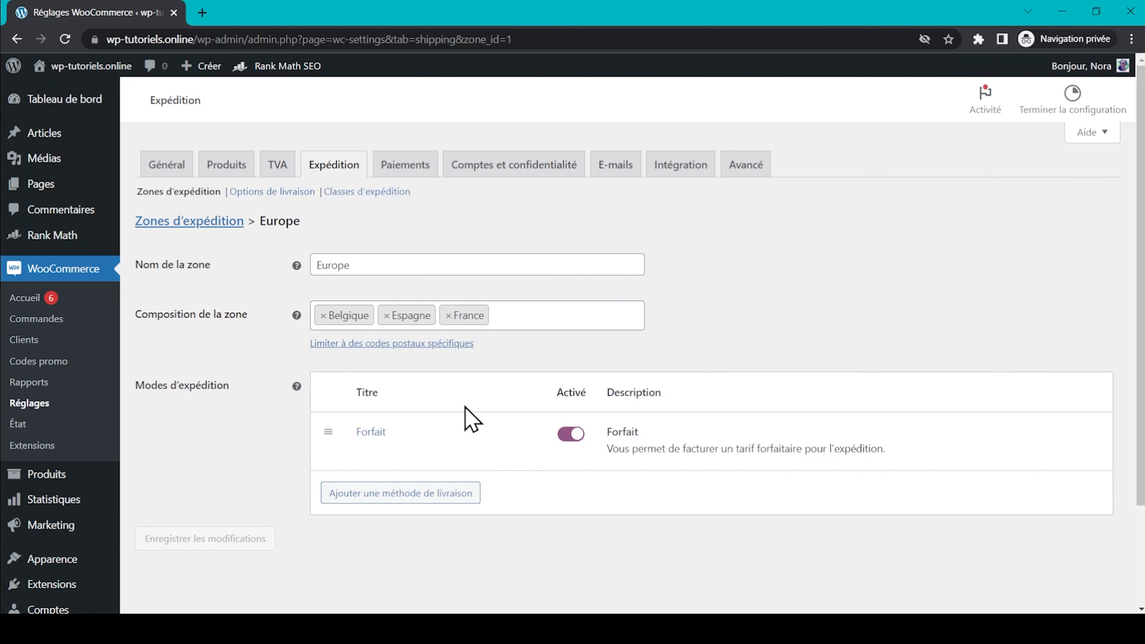
Set the cost of the Forfait shipping method to 3 and save its settings
click(380, 452)
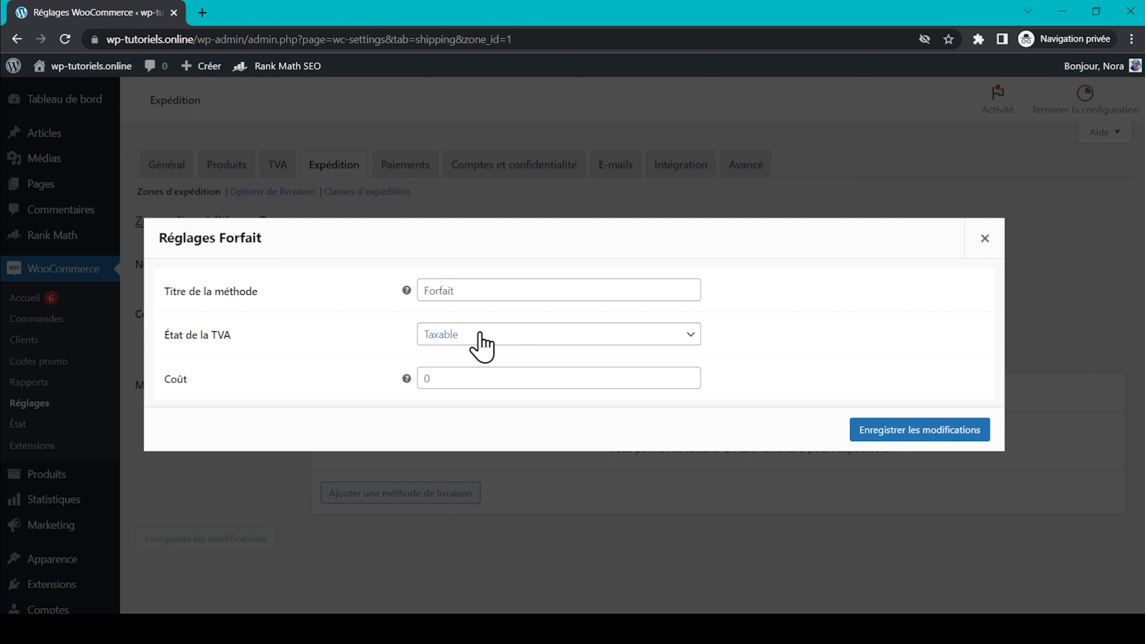
double_click(446, 381)
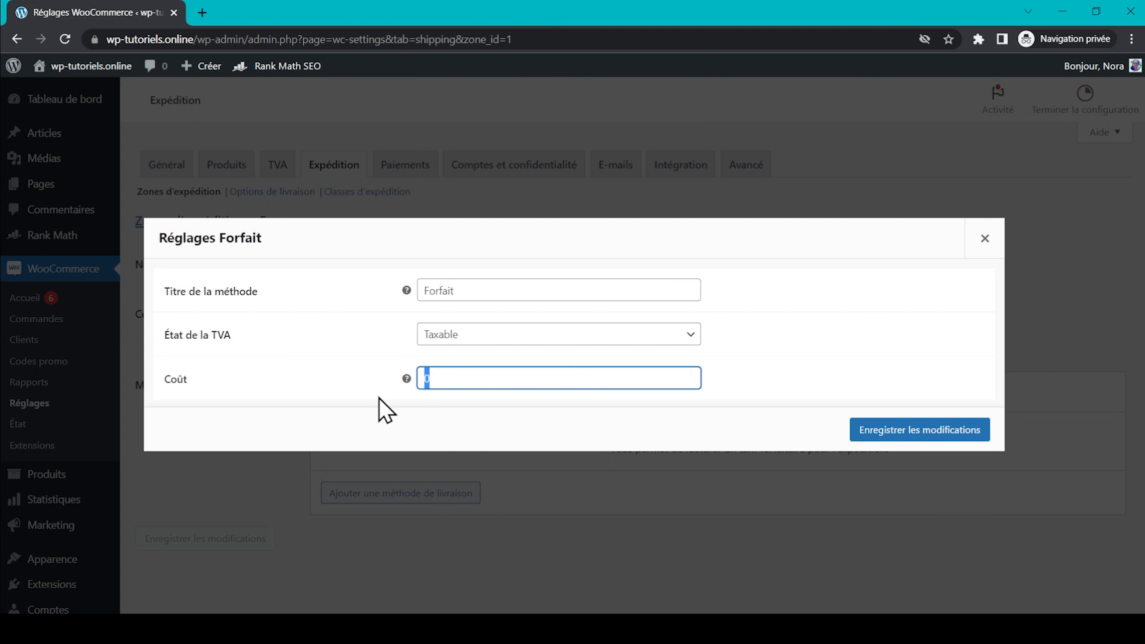
text(3)
click(897, 435)
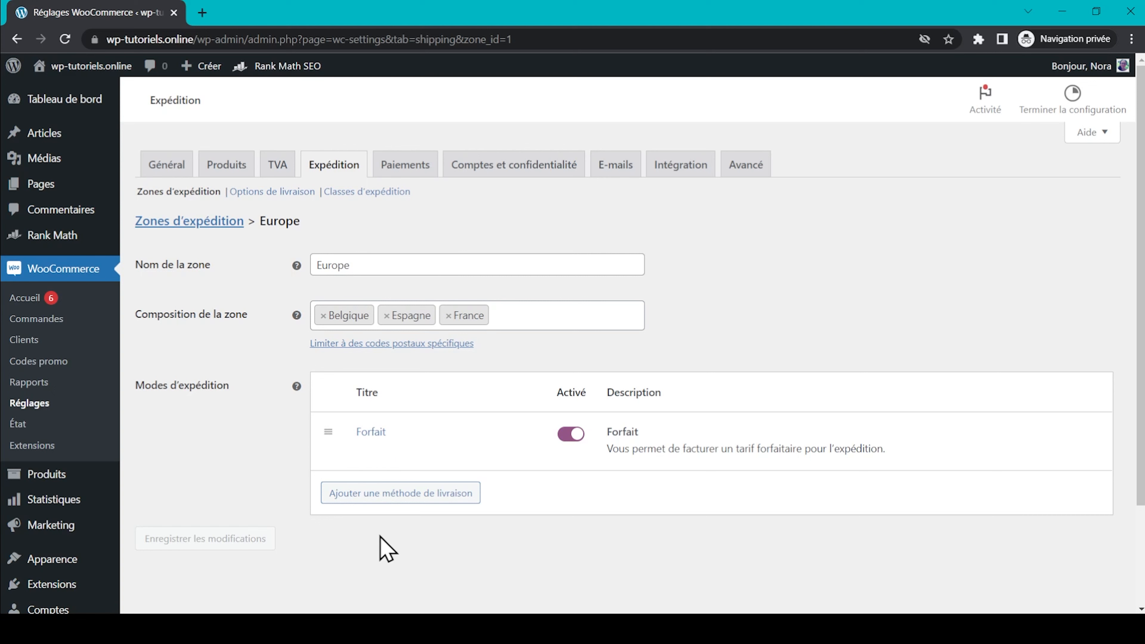
In the shipping options, hide shipping costs until an address is entered and set the destination to default to the customer's shipping address
click(189, 221)
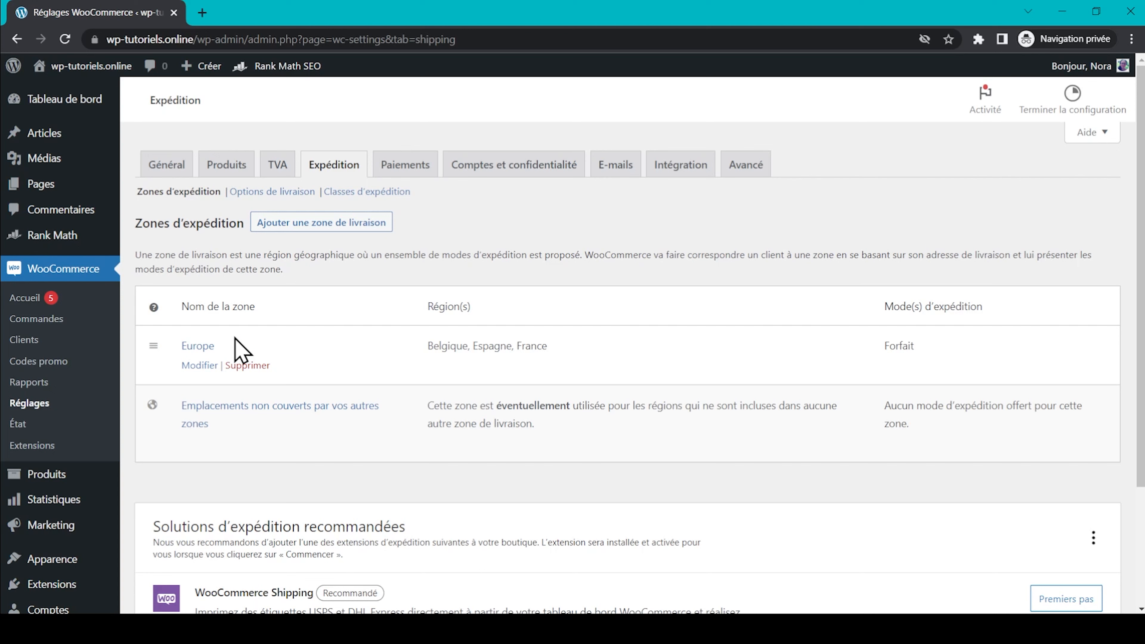
click(263, 193)
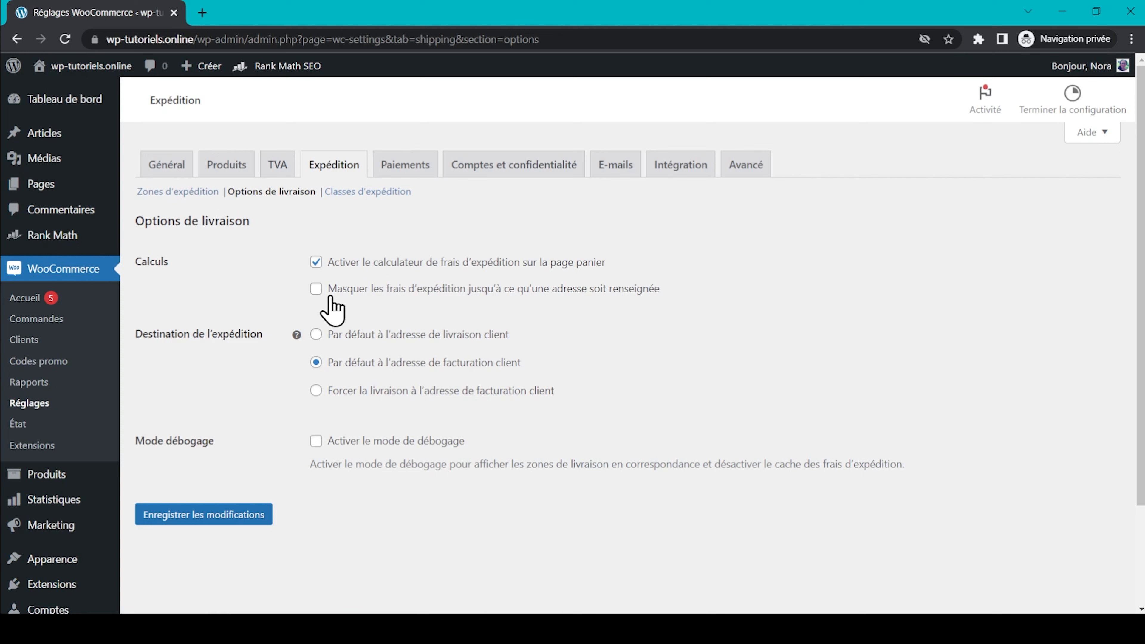
click(316, 289)
click(600, 297)
click(507, 337)
Add a shipping class named "Livraison gratuite à partir de 50€"
click(367, 191)
click(1033, 365)
click(365, 301)
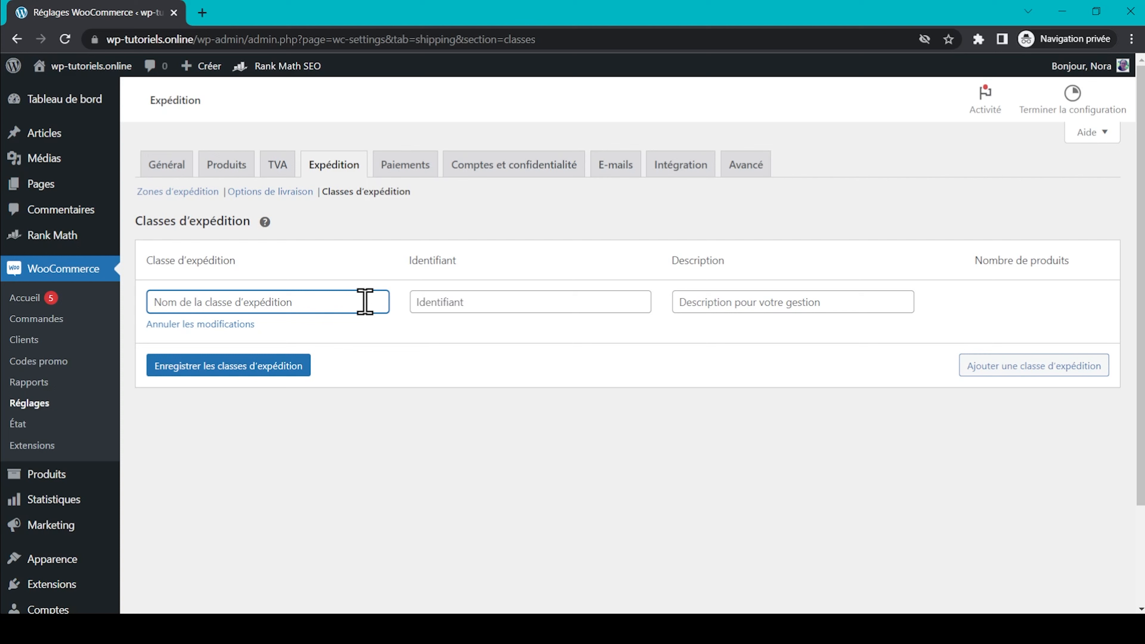
text(Liv)
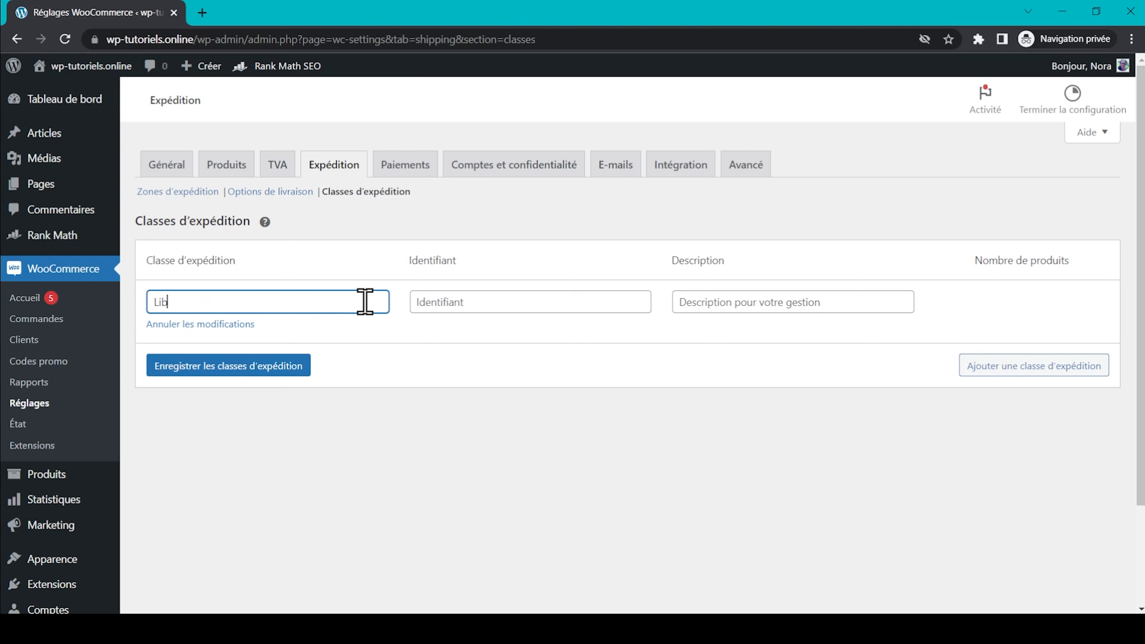
text(raison gratuite à partir de 50€)
key(Tab)
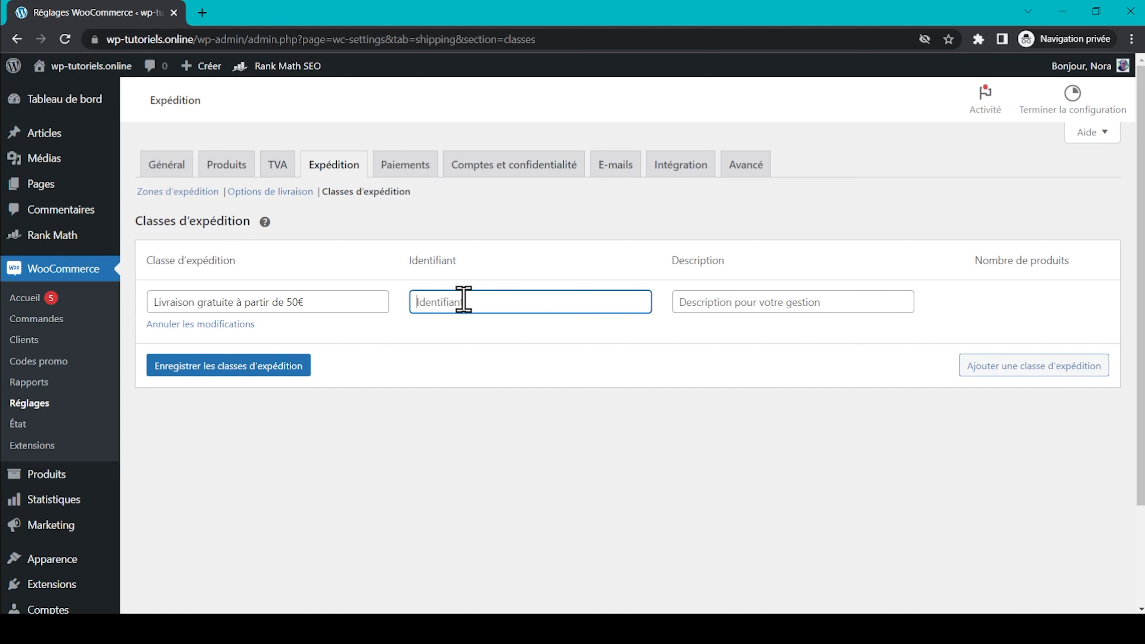
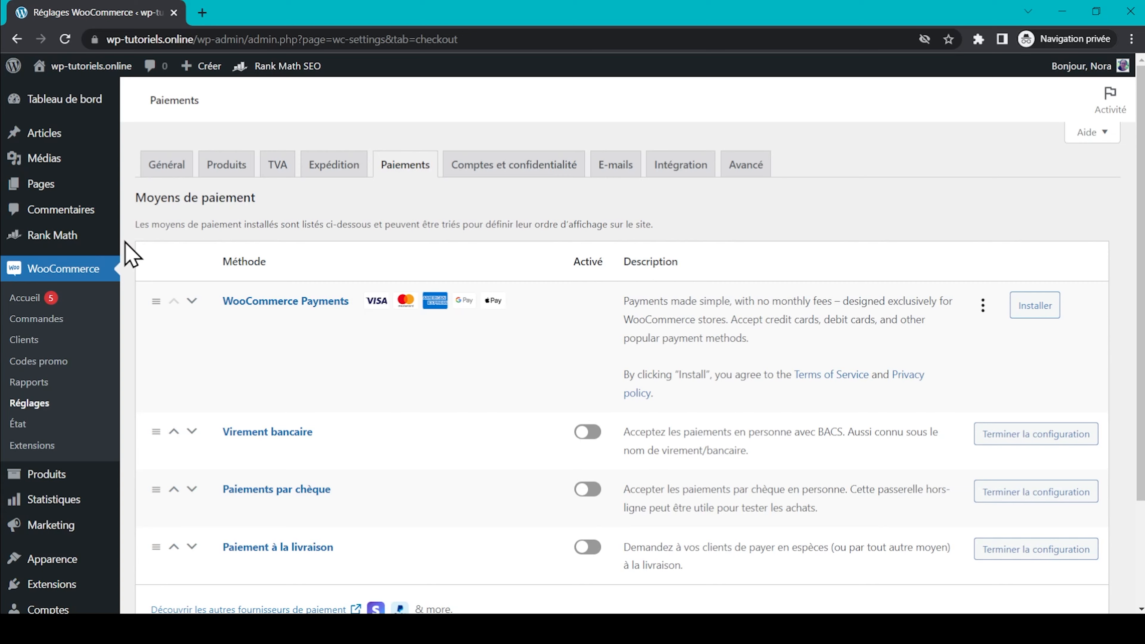
Enable "Virement bancaire" among the store's payment methods
scroll(128, 255, down, 2)
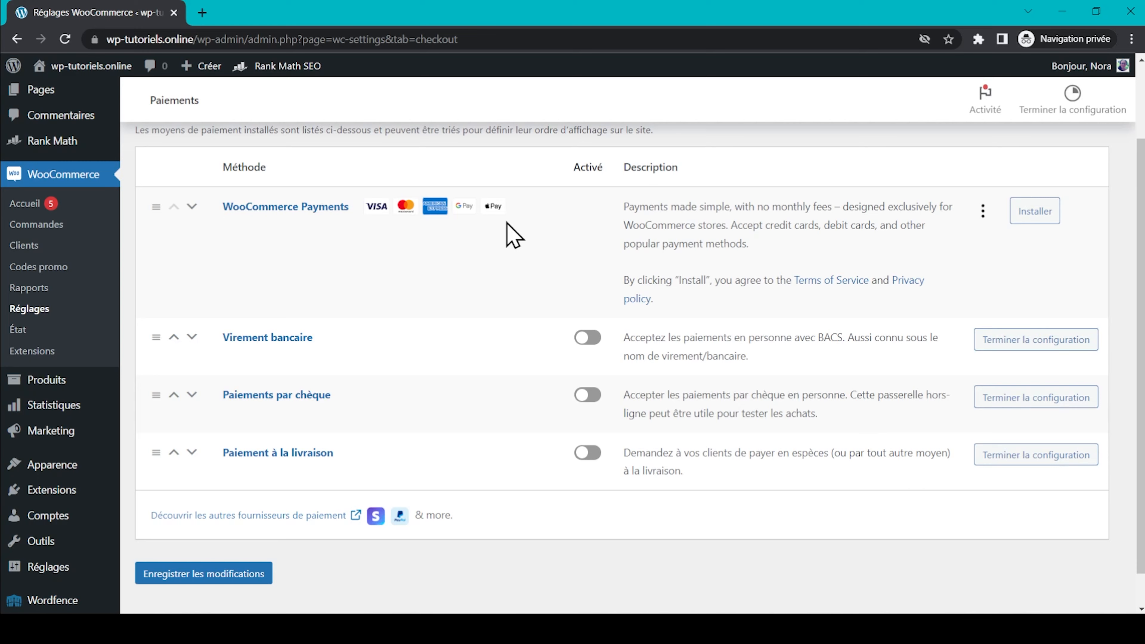
scroll(514, 235, down, 1)
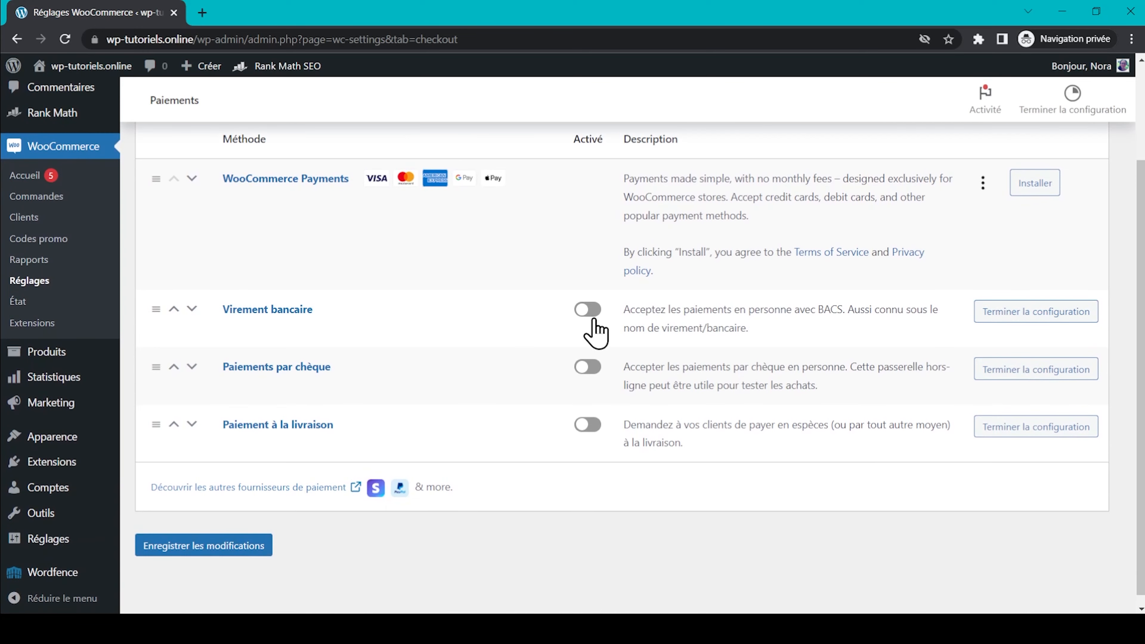
click(587, 310)
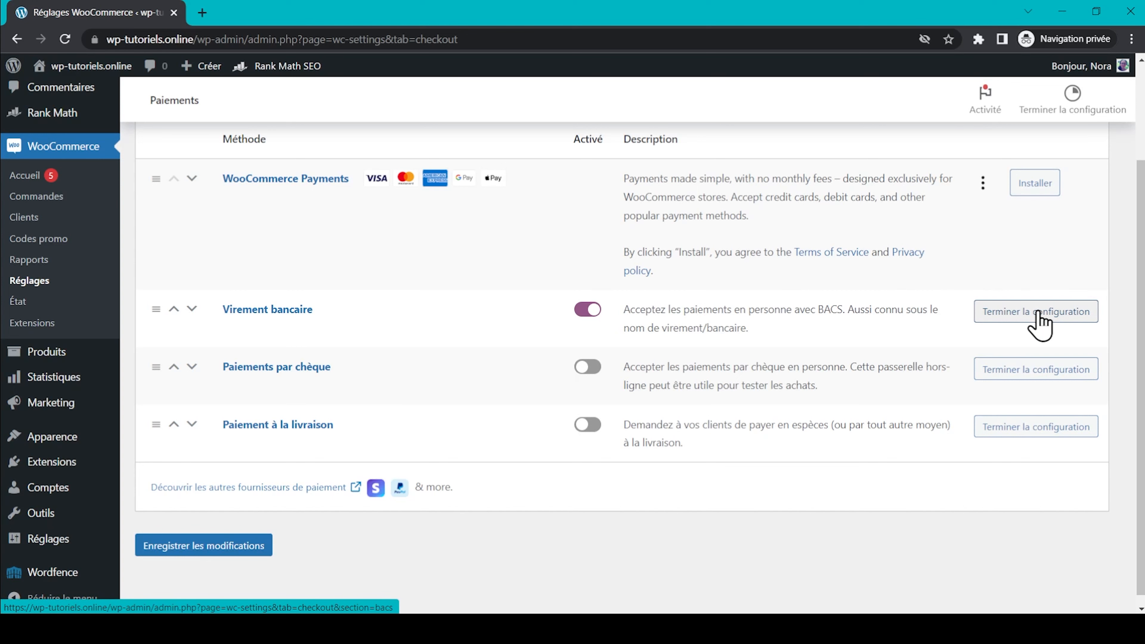
In the account settings, allow login during checkout, account creation on the "Mon compte" page, and bulk removal of personal data from orders
scroll(748, 365, up, 3)
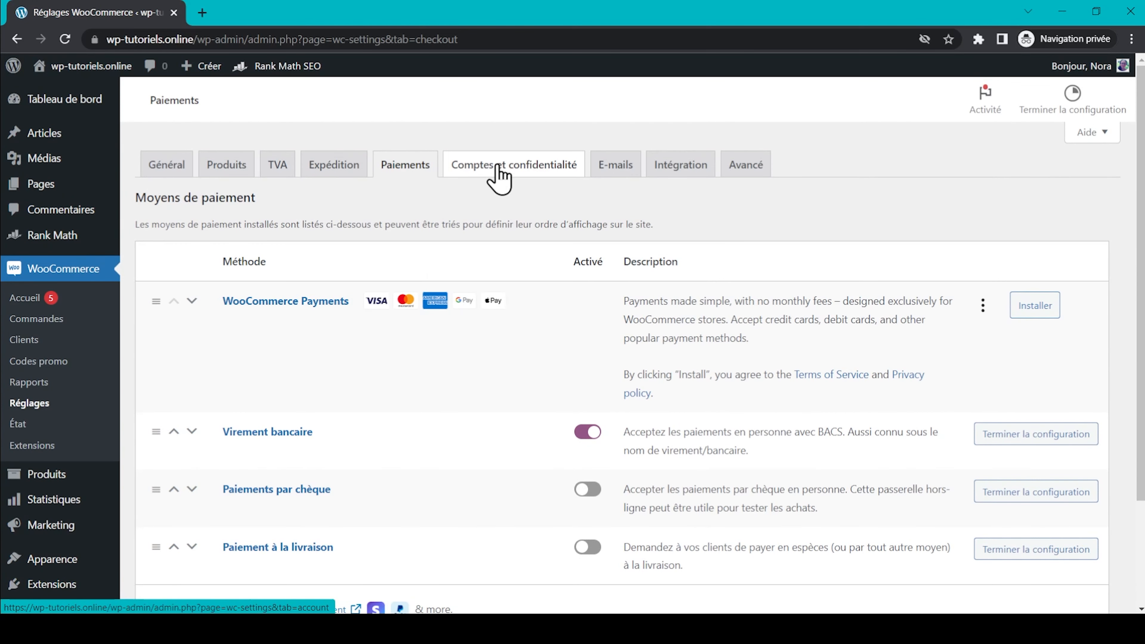
click(500, 179)
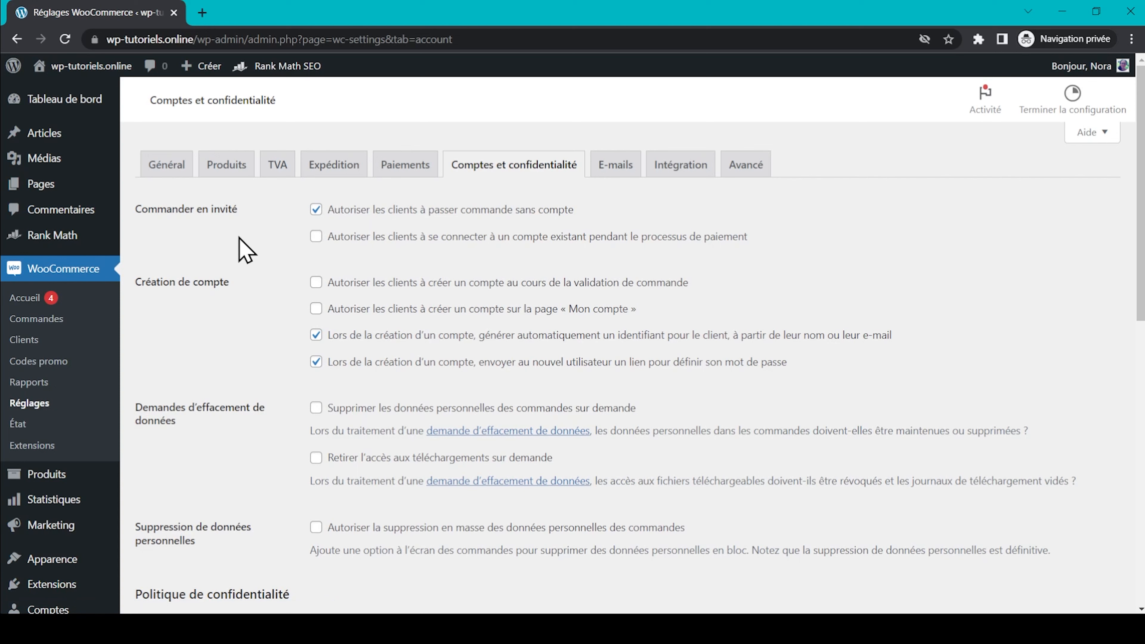
click(316, 236)
click(320, 308)
click(316, 529)
Review the privacy policy texts and personal data retention periods, and save the account and privacy settings
scroll(300, 564, down, 5)
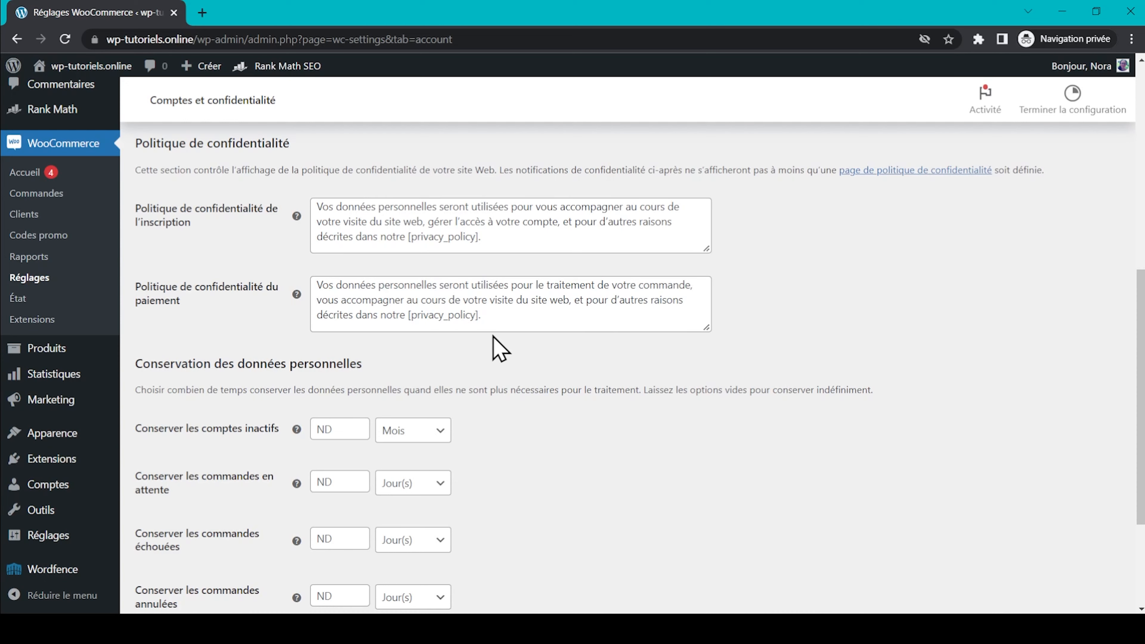
scroll(499, 348, down, 4)
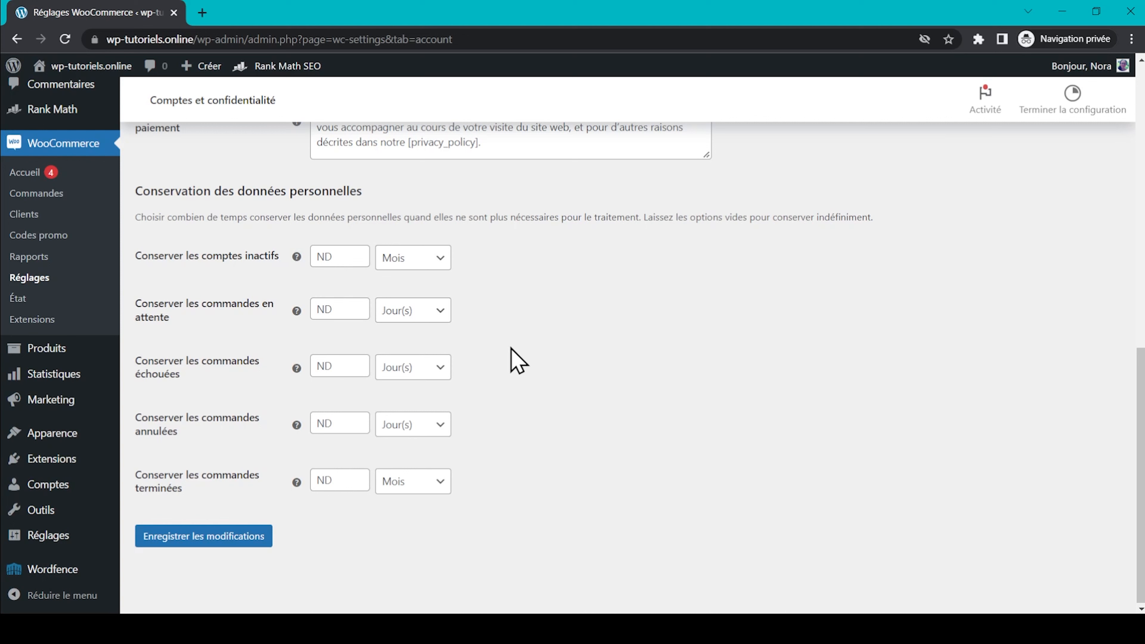
click(197, 450)
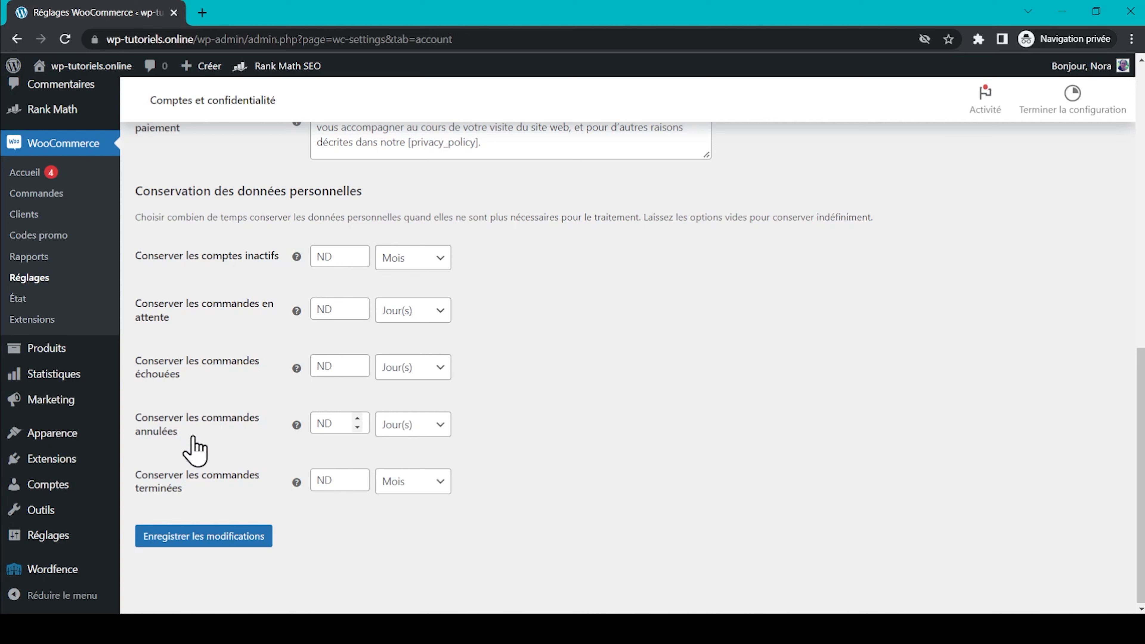
click(210, 541)
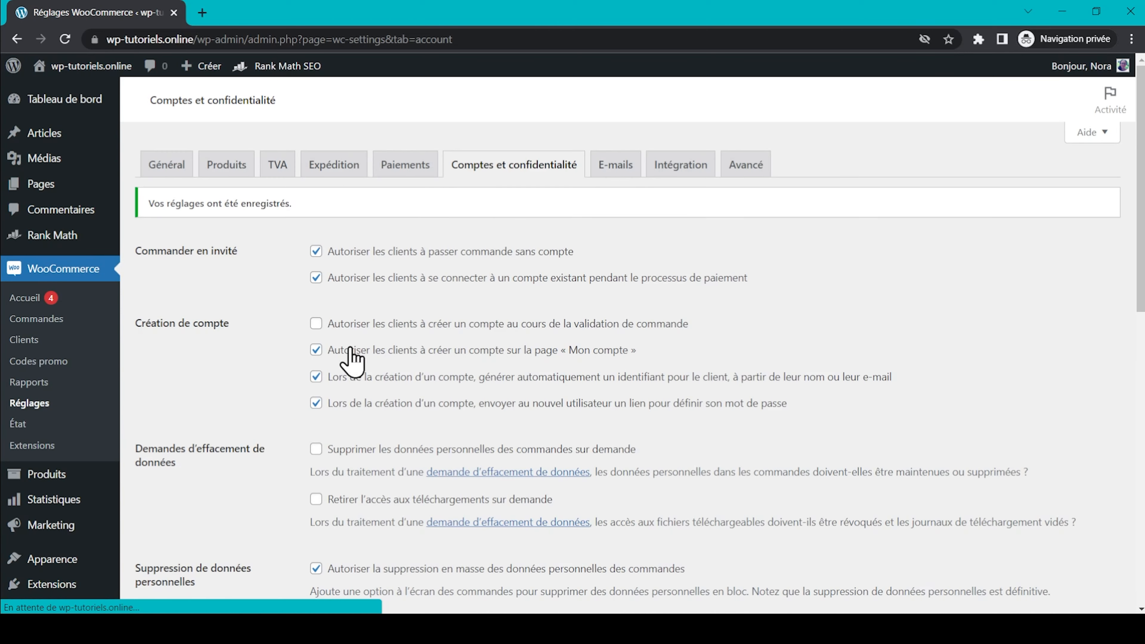
Review the list of e-mail notifications and their recipients in the E-mails settings
click(624, 168)
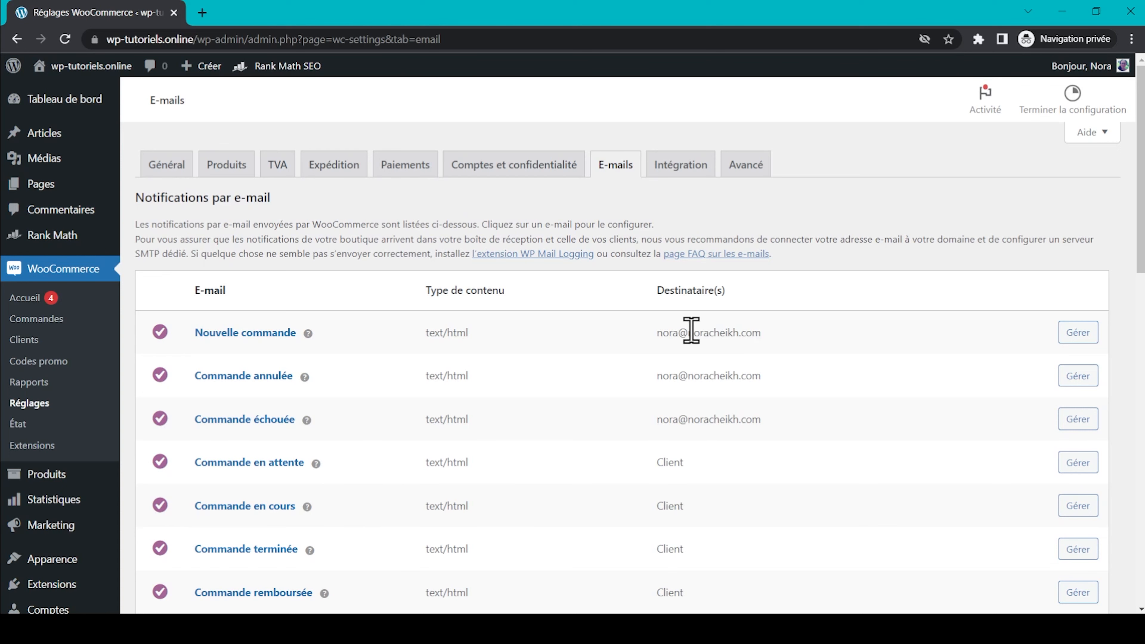
scroll(658, 496, down, 3)
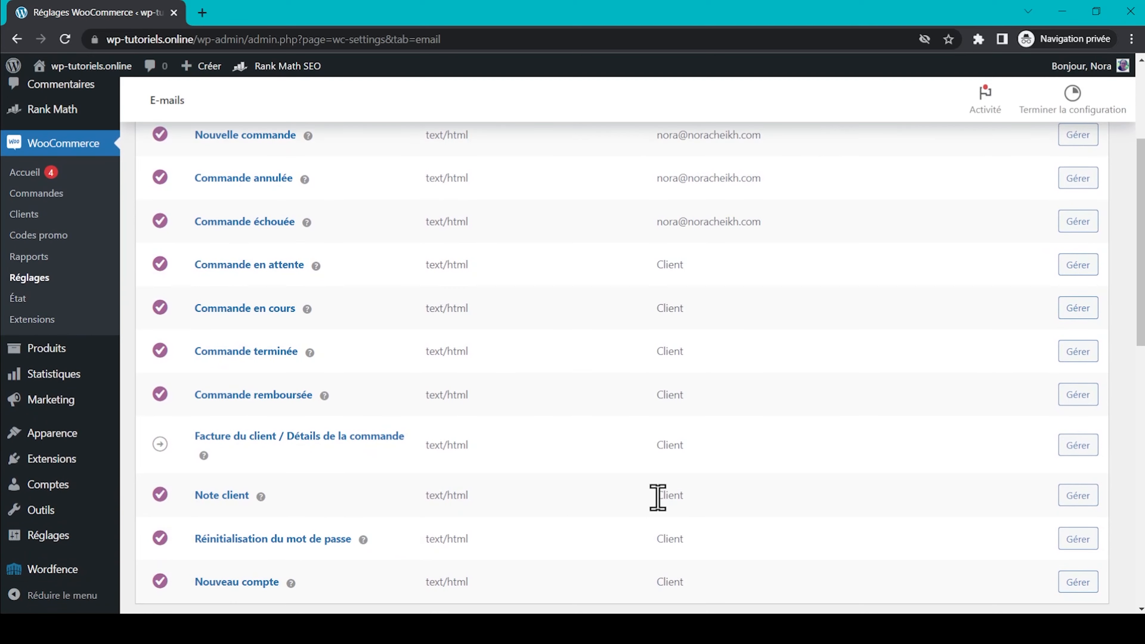
scroll(658, 496, down, 2)
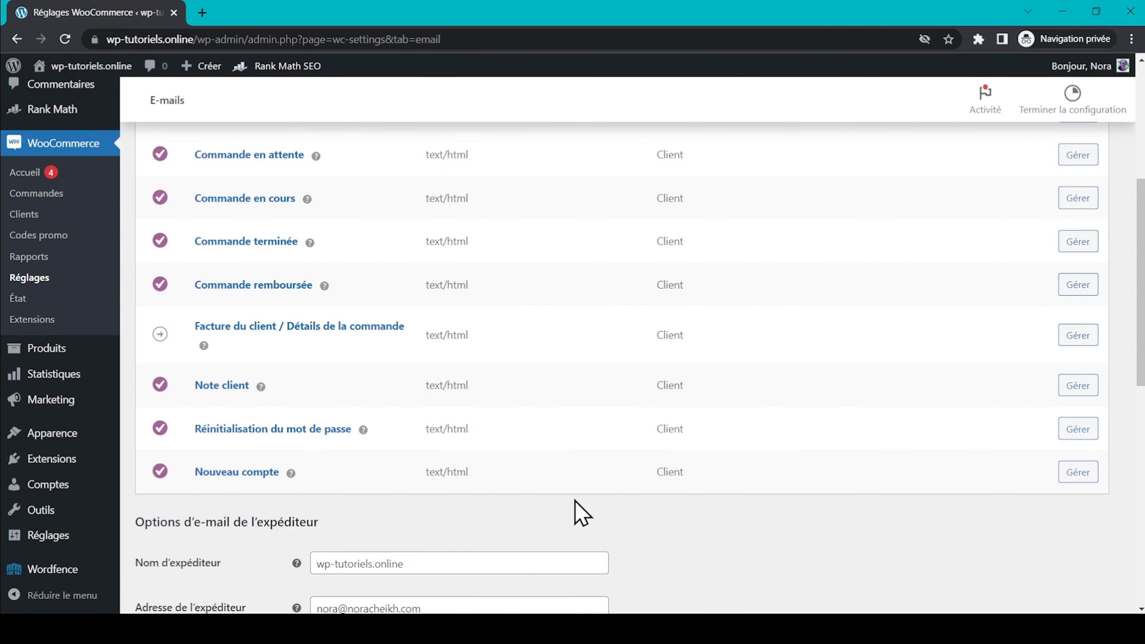
scroll(581, 512, up, 5)
Examine the MaxMind geolocation integration settings and the advanced page setup and endpoint settings
click(675, 168)
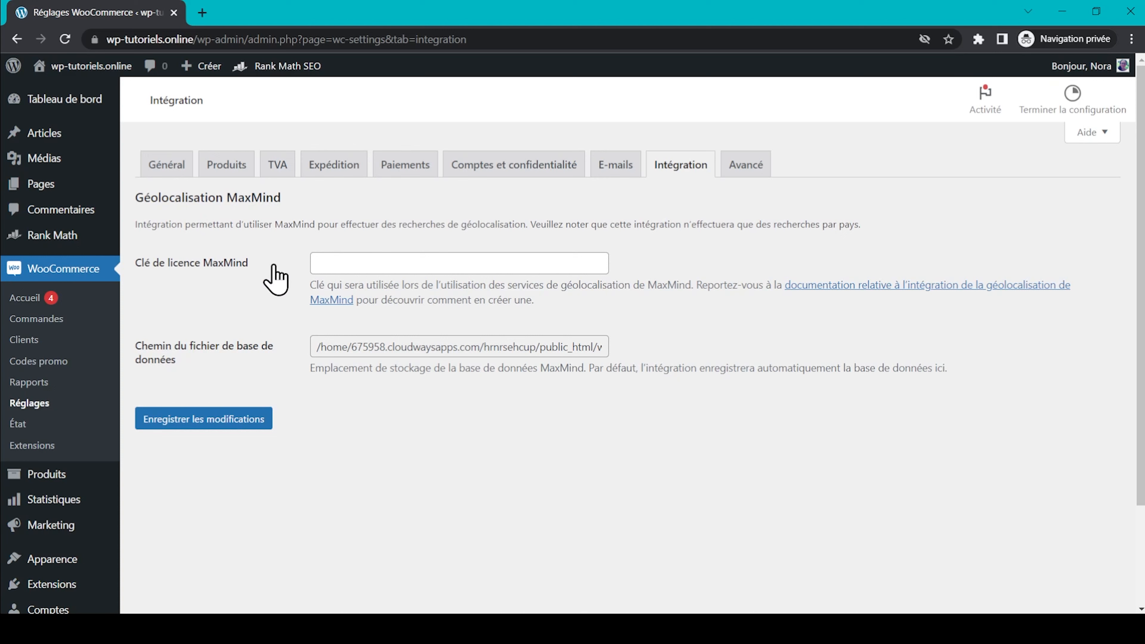
click(750, 168)
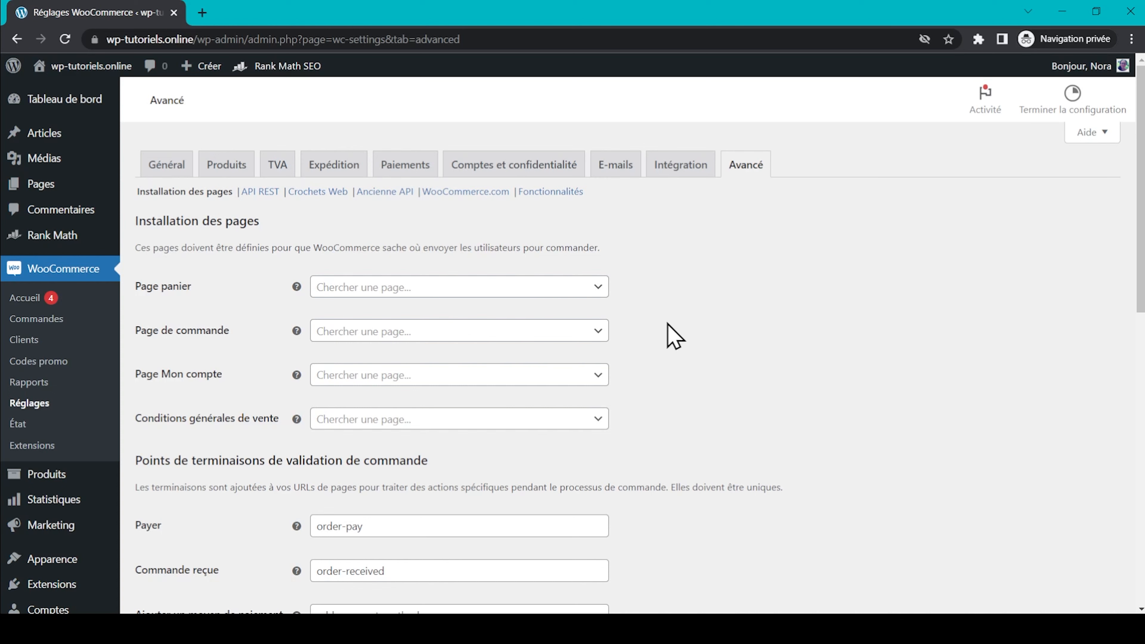
scroll(671, 342, down, 6)
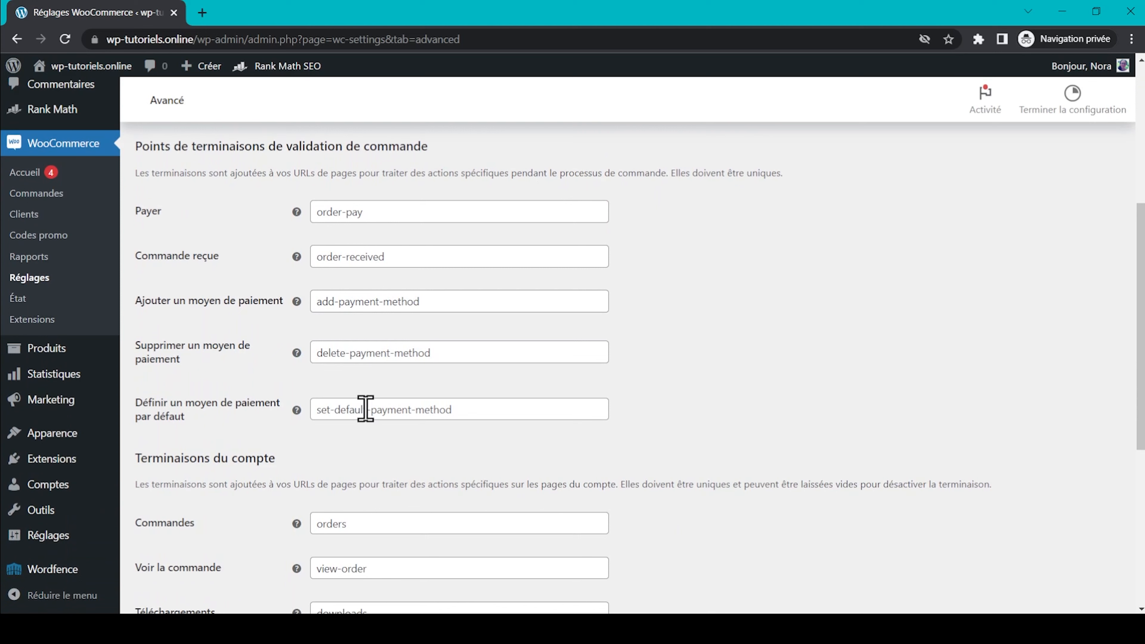
Review the checkout and account endpoints, then the REST API, webhooks and legacy API sections of the advanced settings
scroll(356, 453, down, 3)
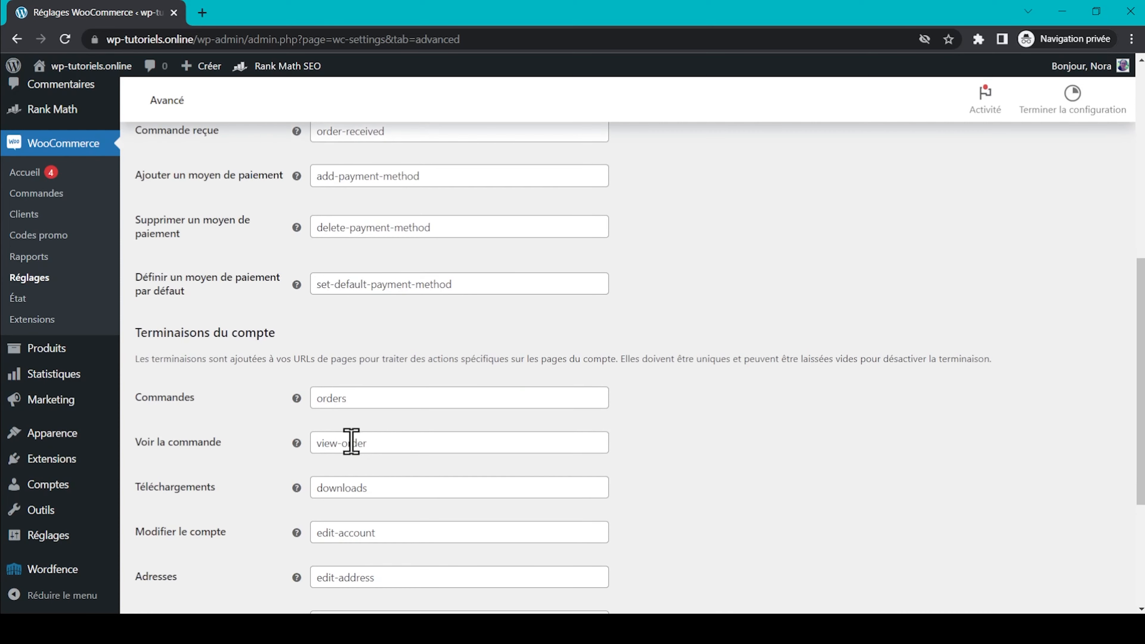
scroll(351, 442, down, 4)
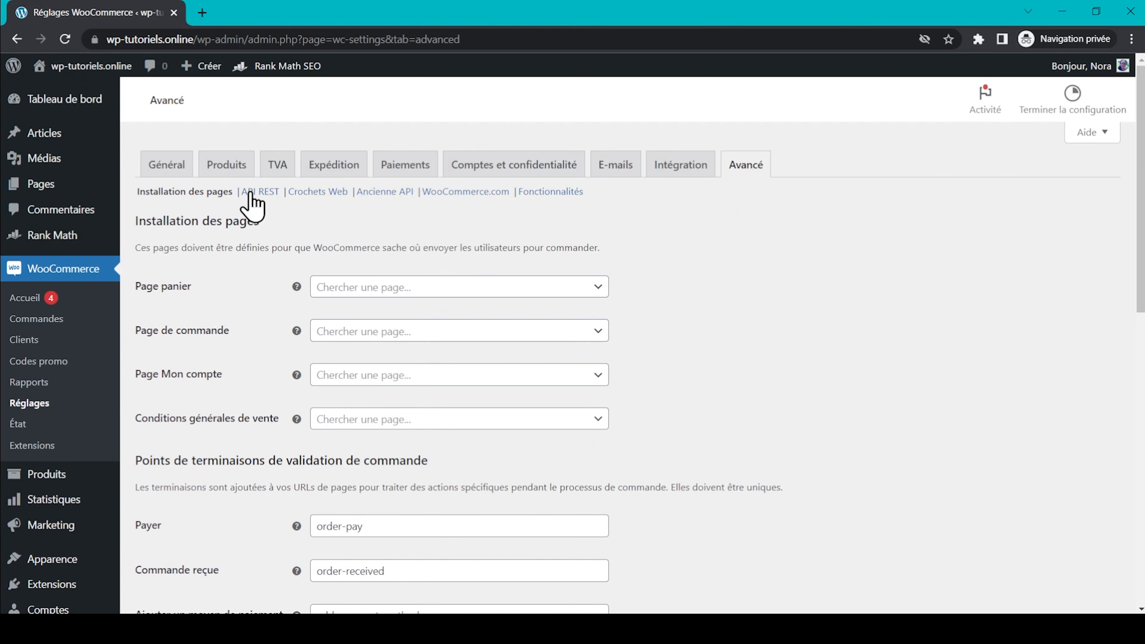
click(252, 192)
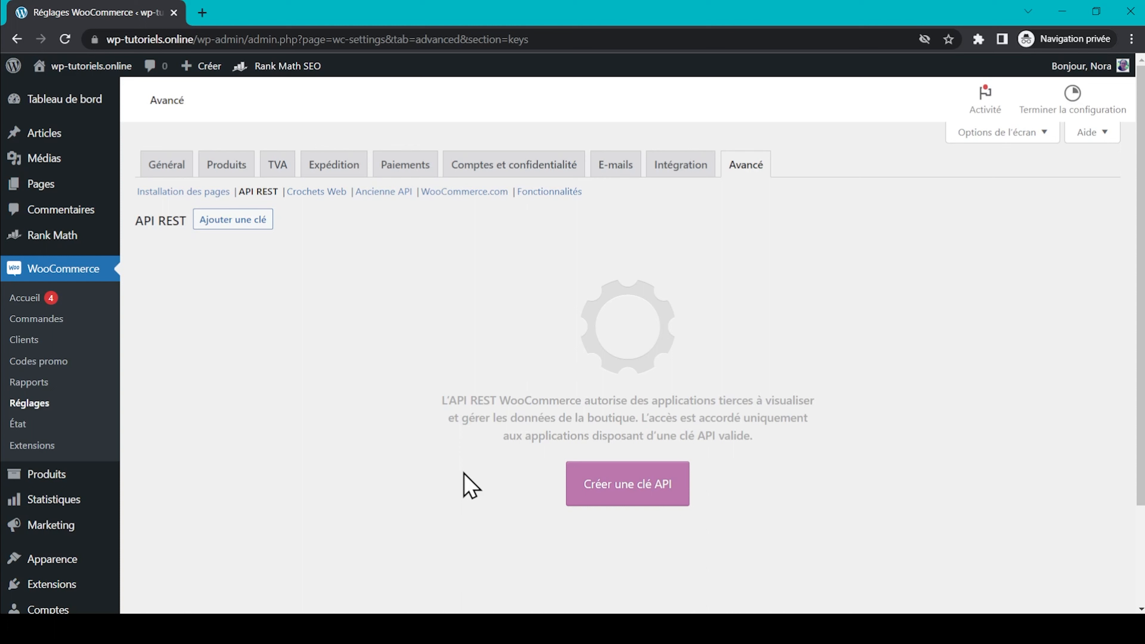
click(335, 192)
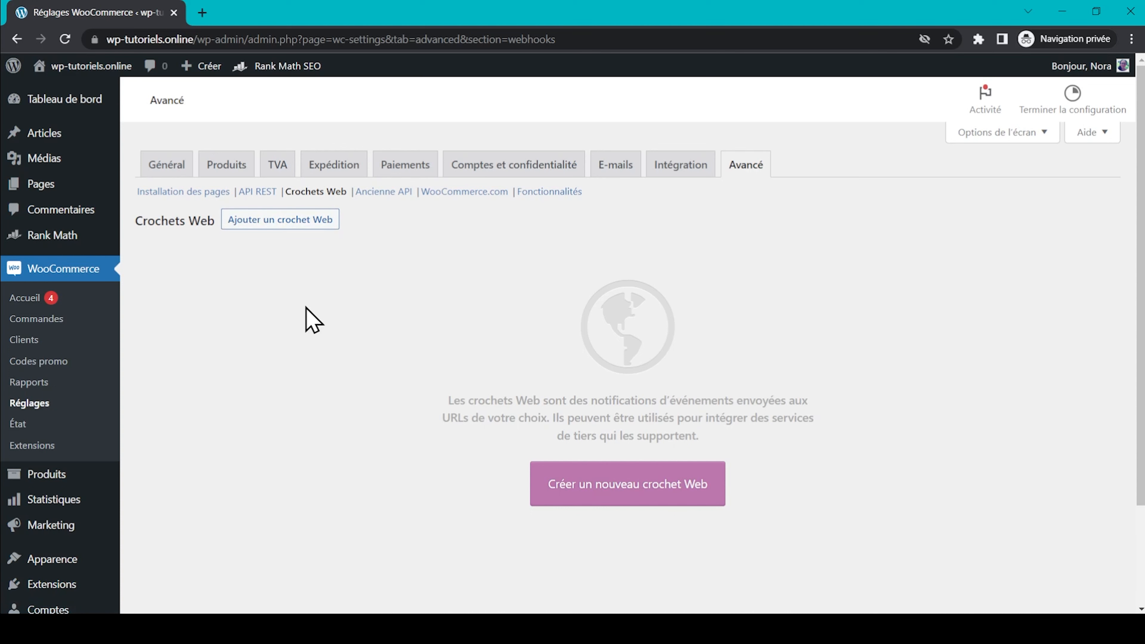
click(394, 189)
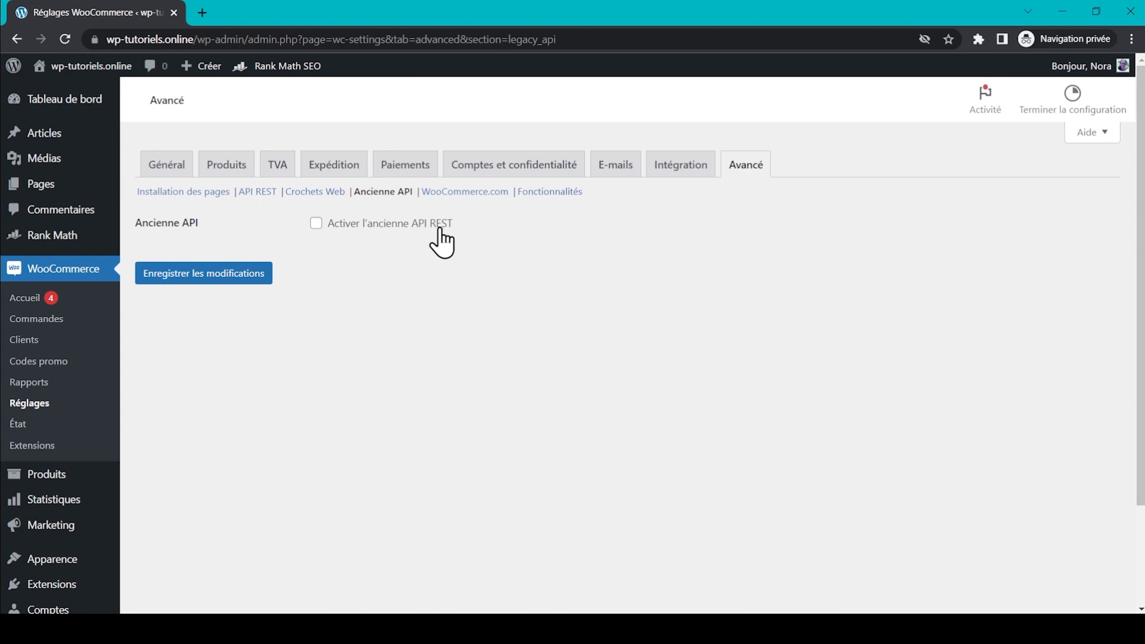
Turn off marketplace suggestions in the advanced WooCommerce.com settings and save the changes
click(444, 192)
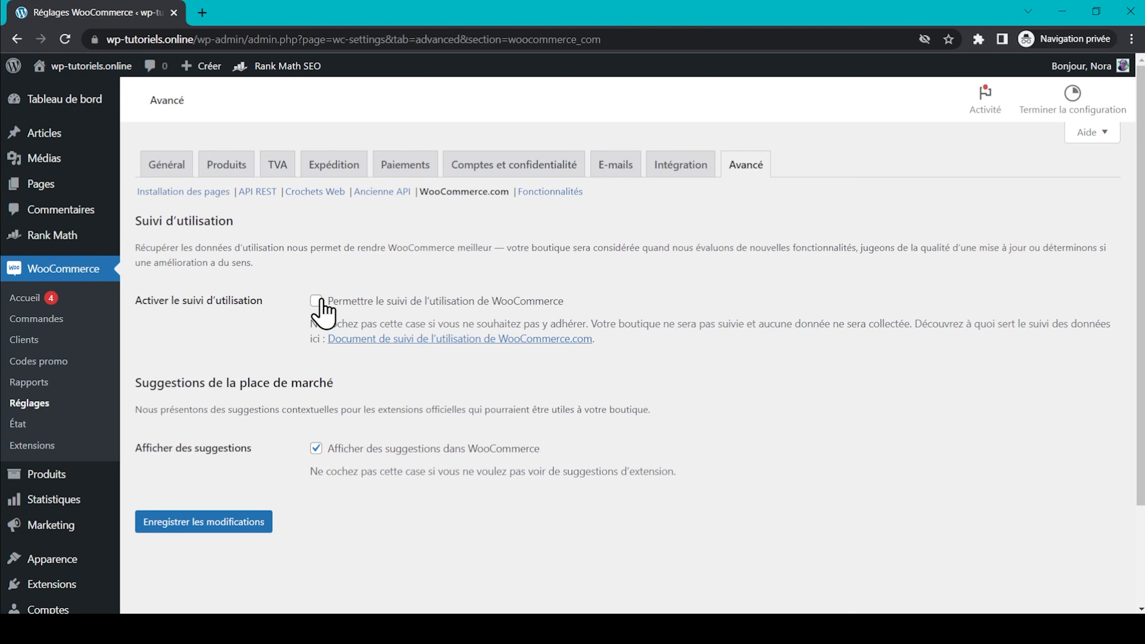
click(316, 448)
click(251, 520)
Disable WooCommerce Analytics in the advanced features settings
click(548, 194)
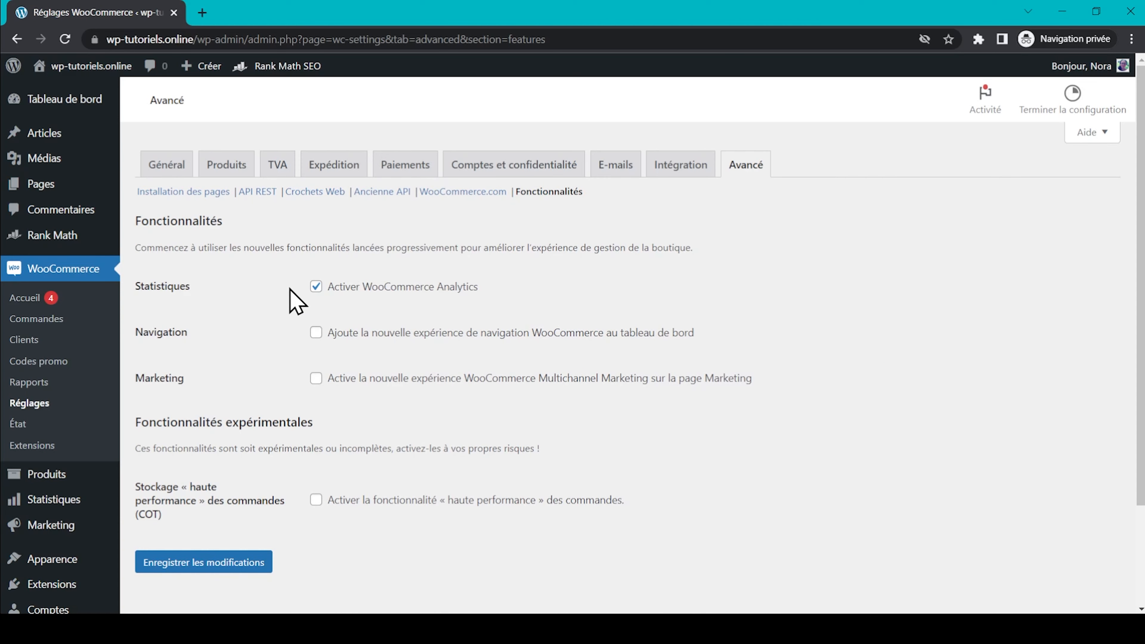
click(315, 288)
click(292, 299)
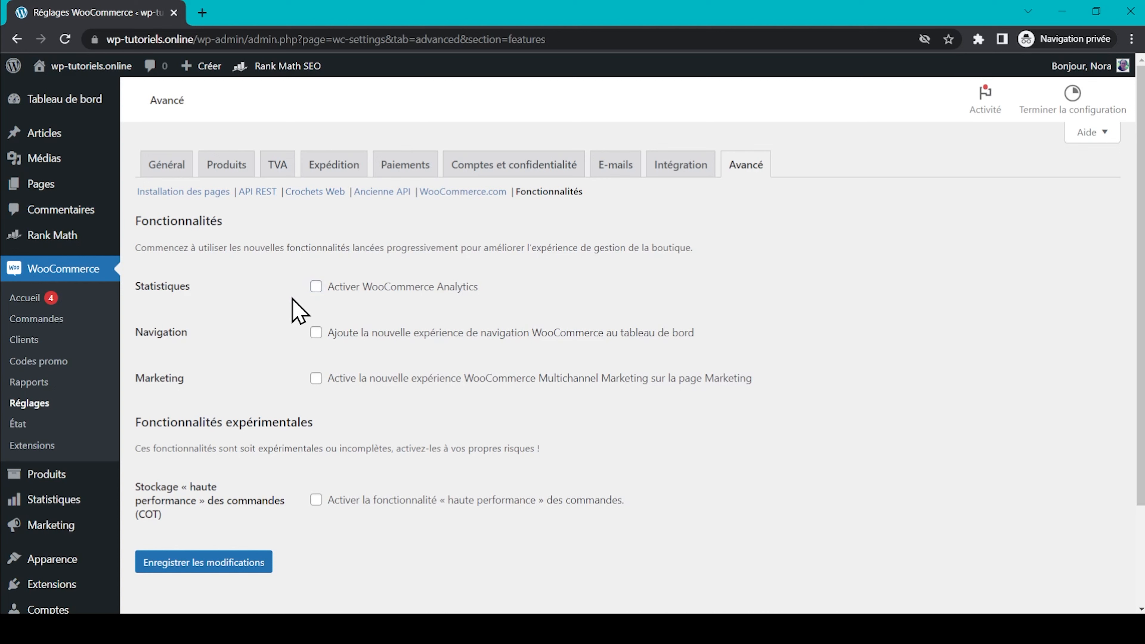